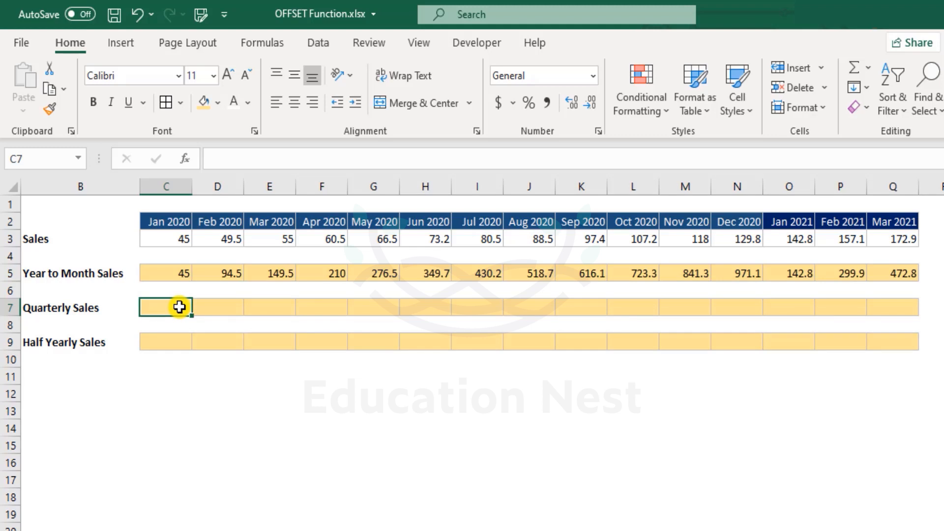
- Total the January to March 2020 sales in E7 of the Quarterly Sales row with =SUM(C3:E3)
left_click(74, 310)
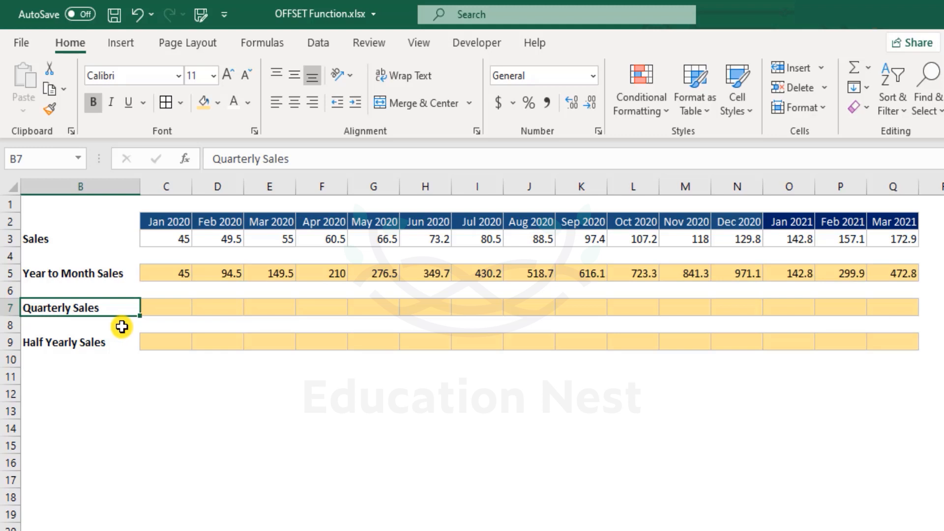
left_click_drag(162, 222, 276, 217)
left_click(275, 306)
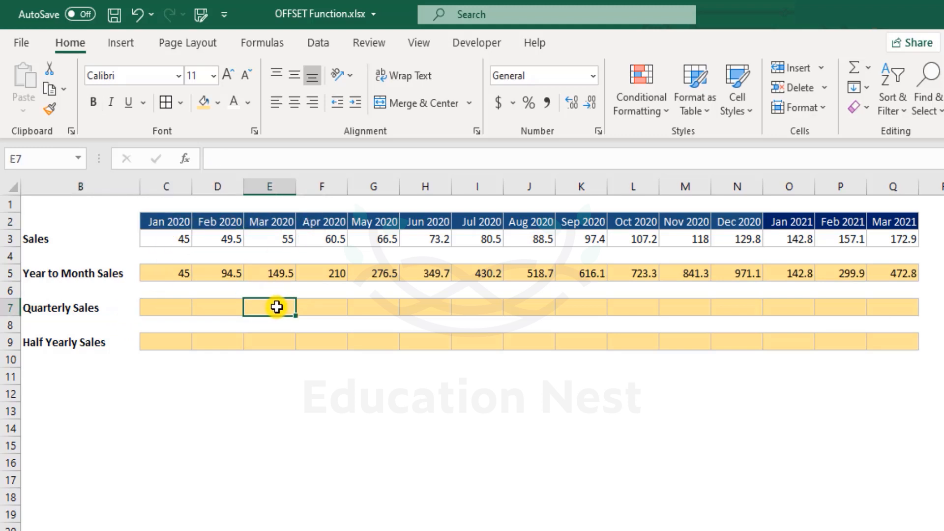
left_click_drag(165, 236, 289, 236)
left_click(275, 306)
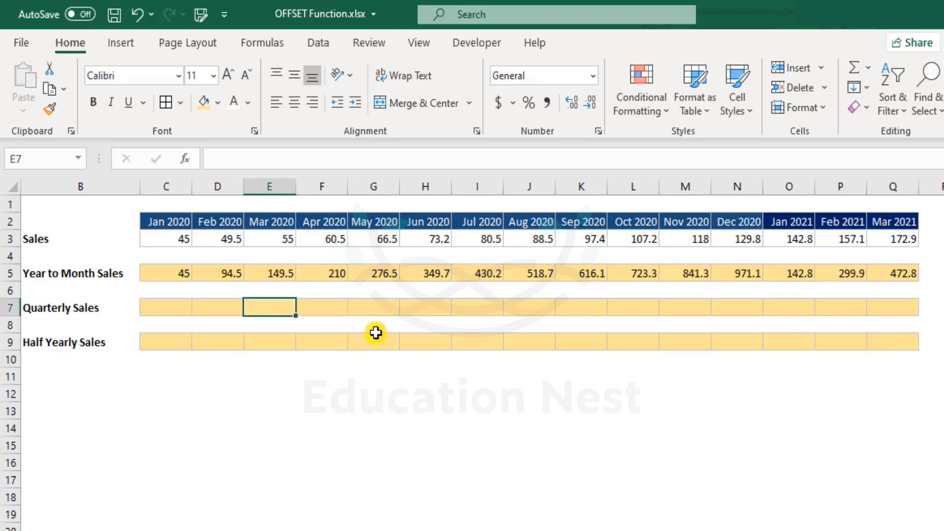
type("=sum(")
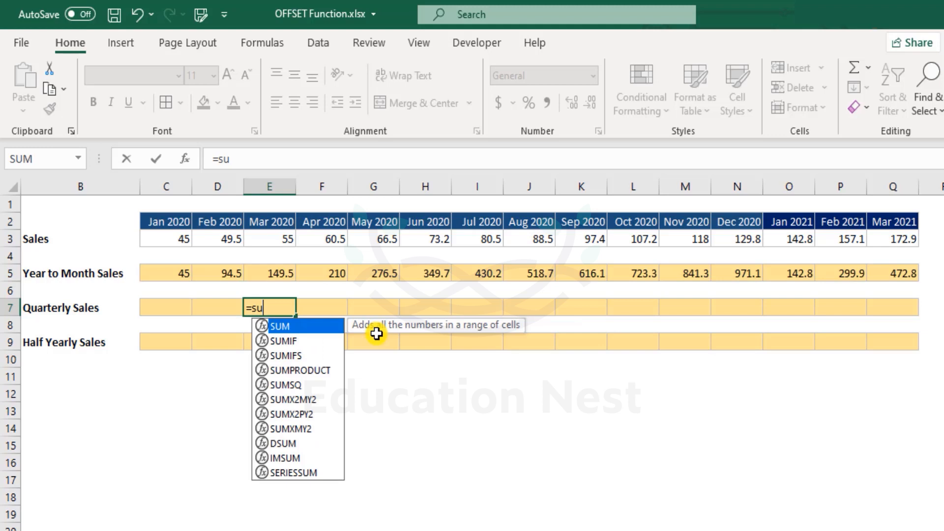
left_click_drag(169, 238, 259, 239)
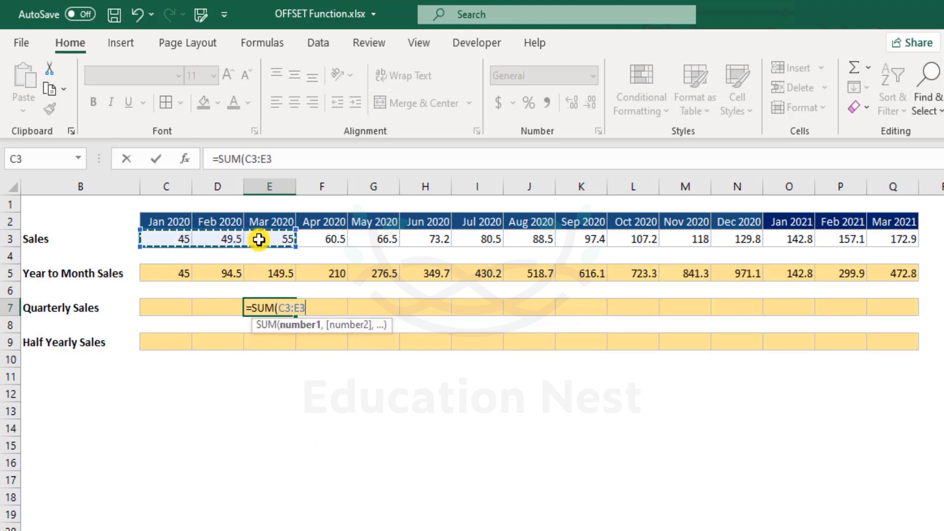
key("Return")
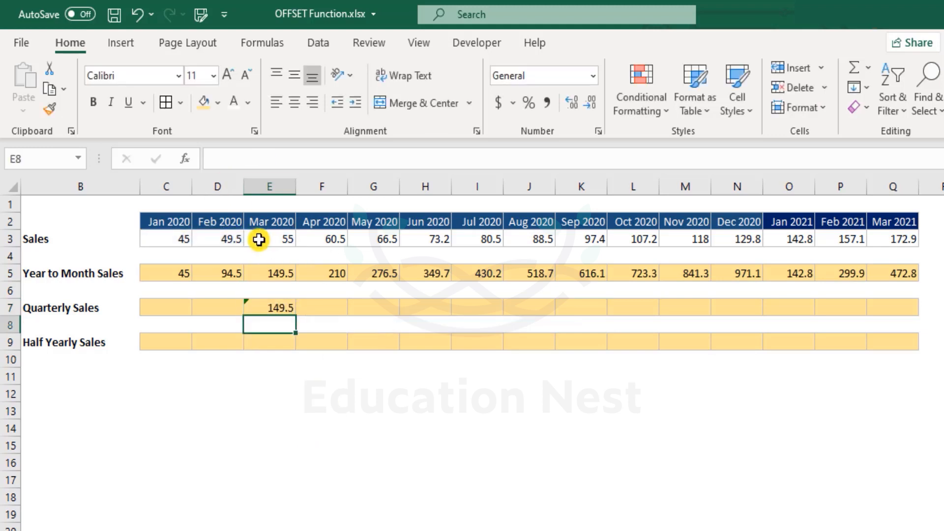
- Copy the quarterly sum formula from E7 into the quarter-end cells H7, K7, N7 and Q7
left_click(280, 308)
key("ctrl+c")
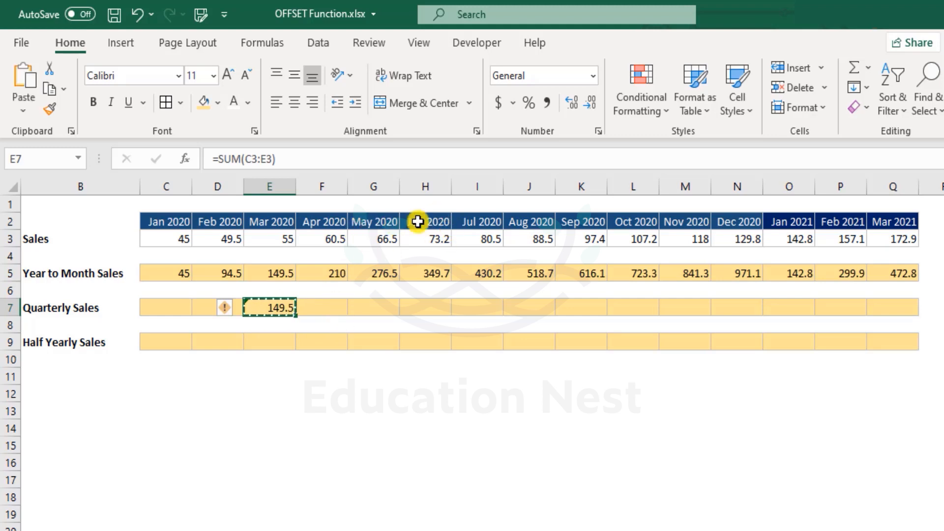
left_click(444, 309)
key("ctrl+v")
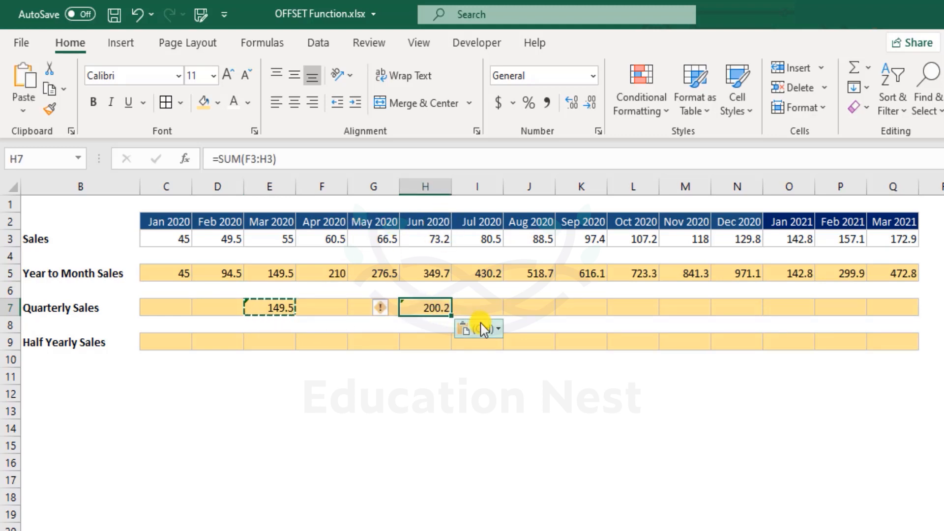
left_click(596, 307)
key("ctrl+v")
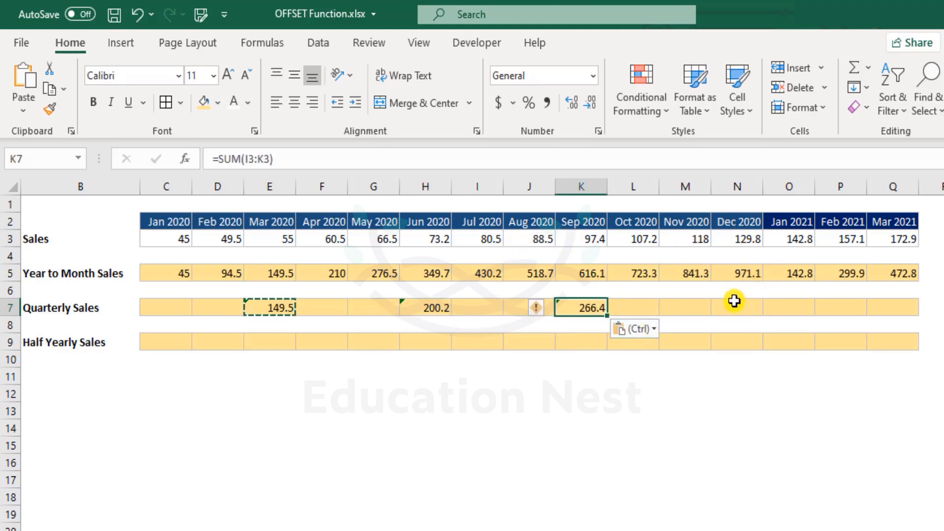
left_click(743, 303)
key("ctrl+v")
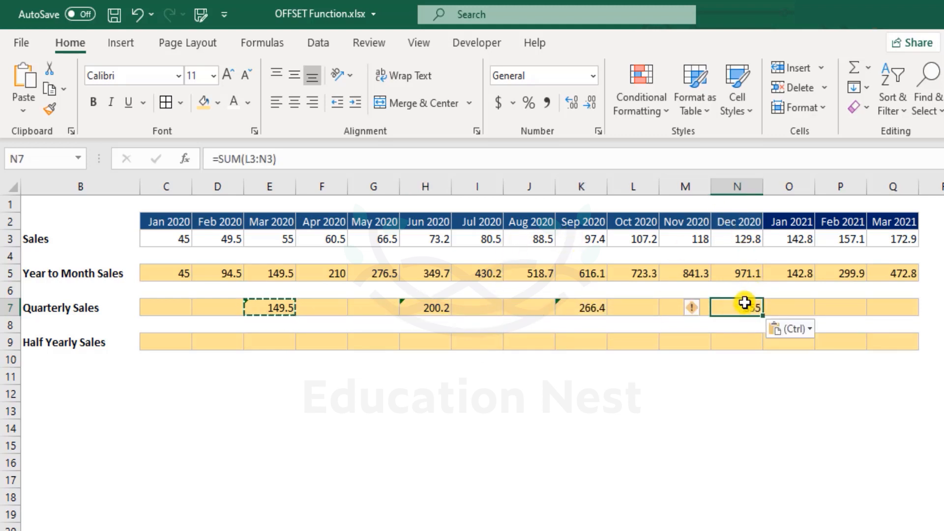
left_click(901, 301)
key("ctrl+v")
key("Escape")
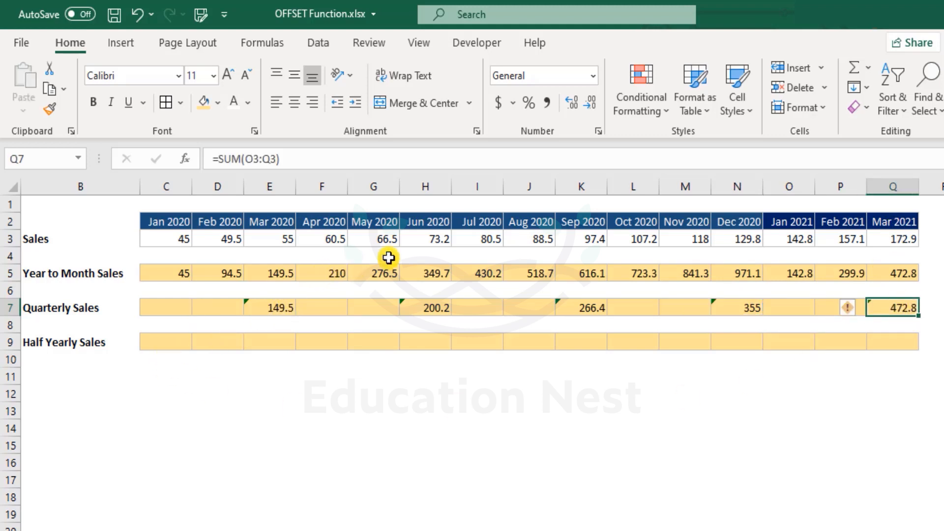
- Examine which months and sales values belong to each quarter, and the non-quarter-end cells of the Quarterly Sales row
left_click_drag(432, 223, 308, 221)
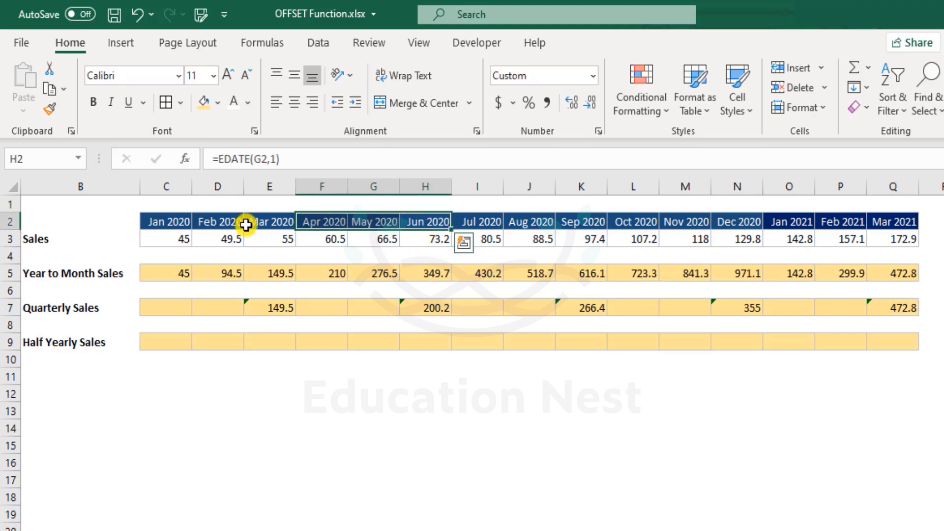
left_click(170, 225, "shift")
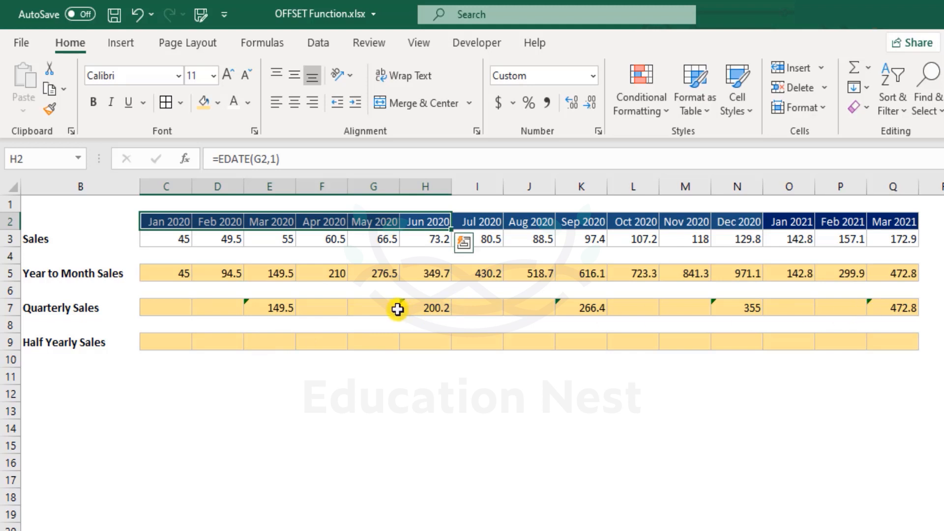
left_click_drag(433, 241, 325, 231)
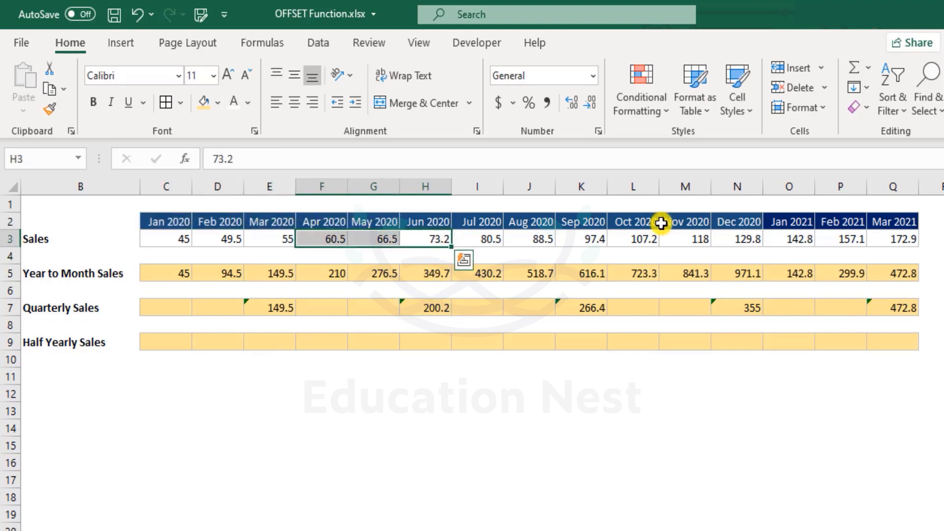
left_click_drag(602, 241, 499, 241)
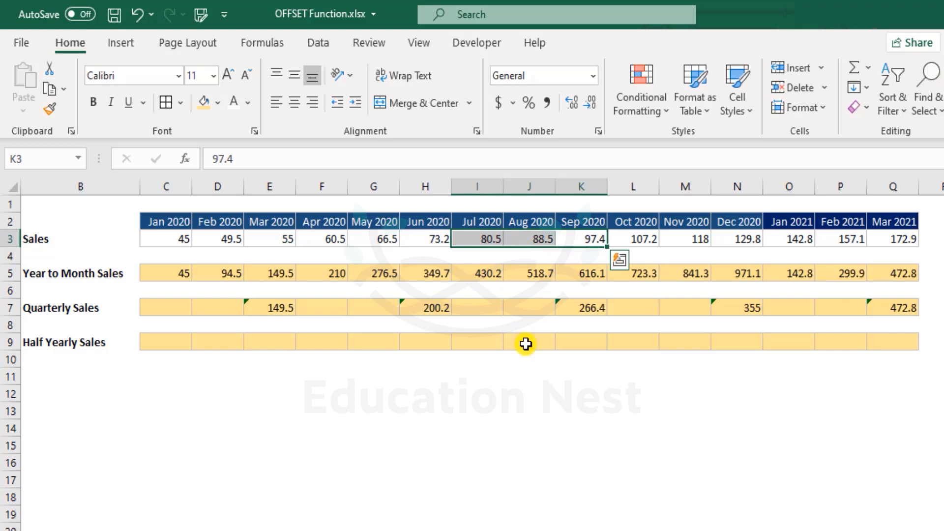
left_click_drag(471, 308, 521, 306)
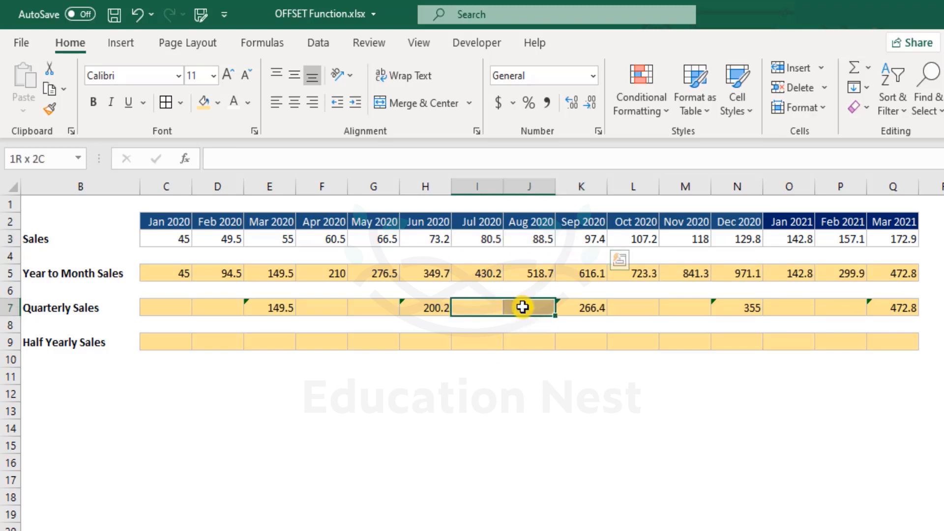
left_click_drag(522, 307, 522, 307)
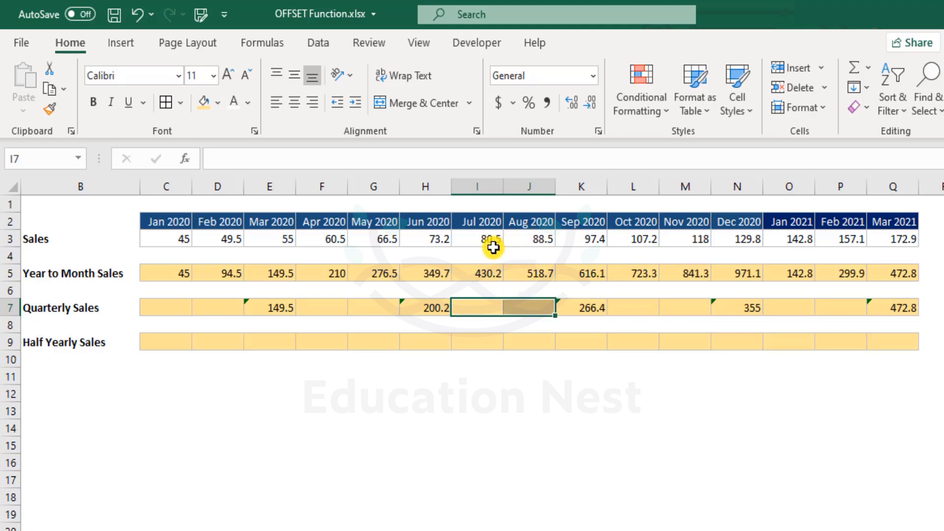
left_click(512, 238)
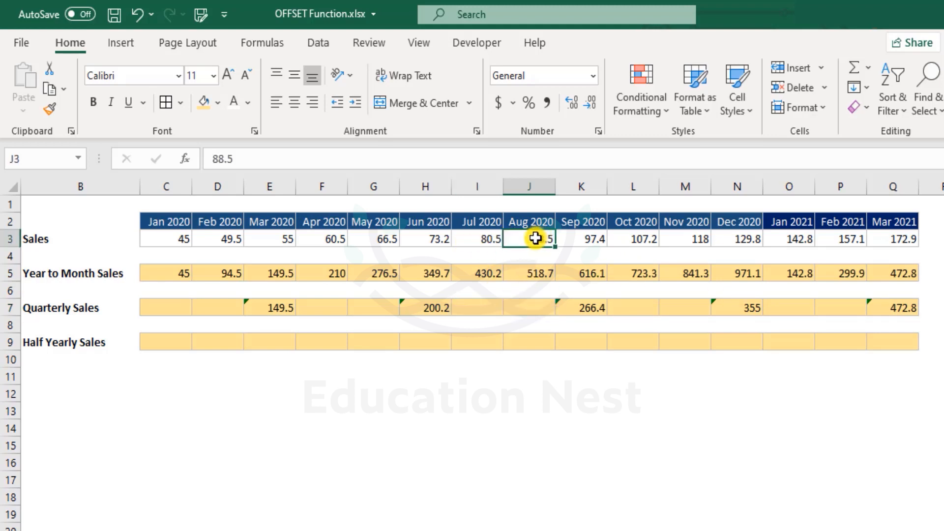
left_click_drag(517, 238, 435, 240)
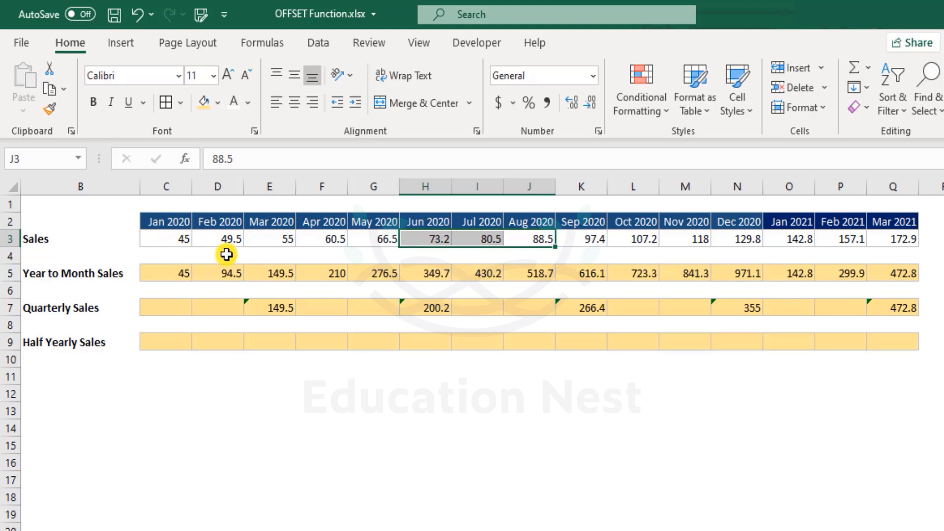
left_click_drag(162, 239, 276, 231)
left_click_drag(330, 238, 565, 232)
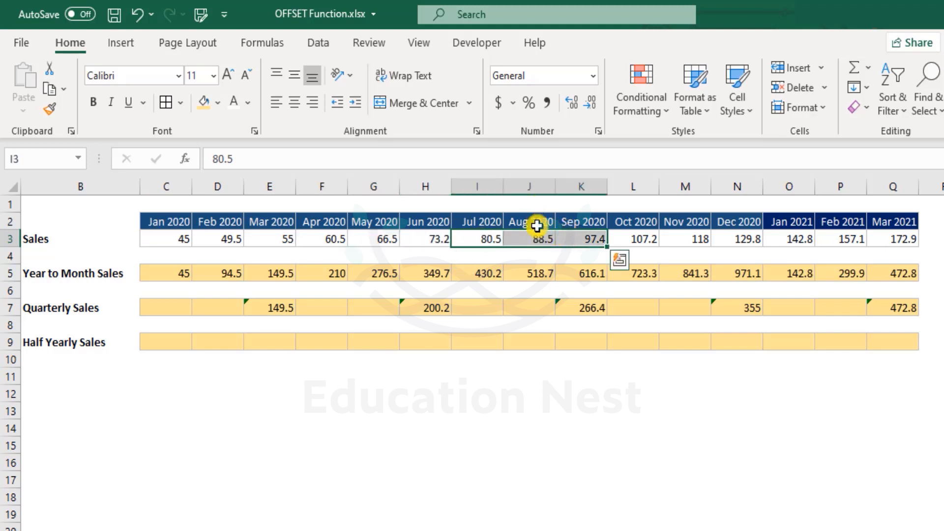
left_click(546, 310)
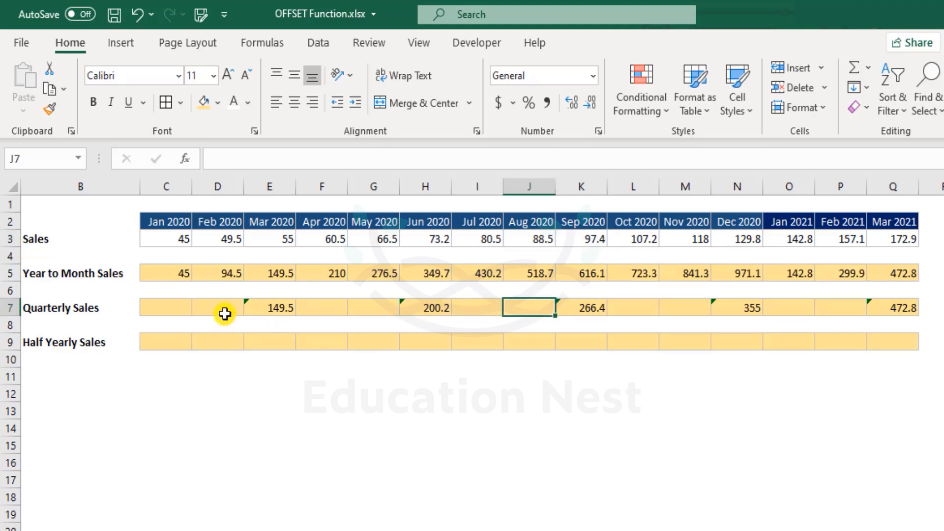
- Clear the Quarterly Sales cells C7:Q7 and undo the deletion
left_click(168, 307)
left_click_drag(281, 313, 903, 311)
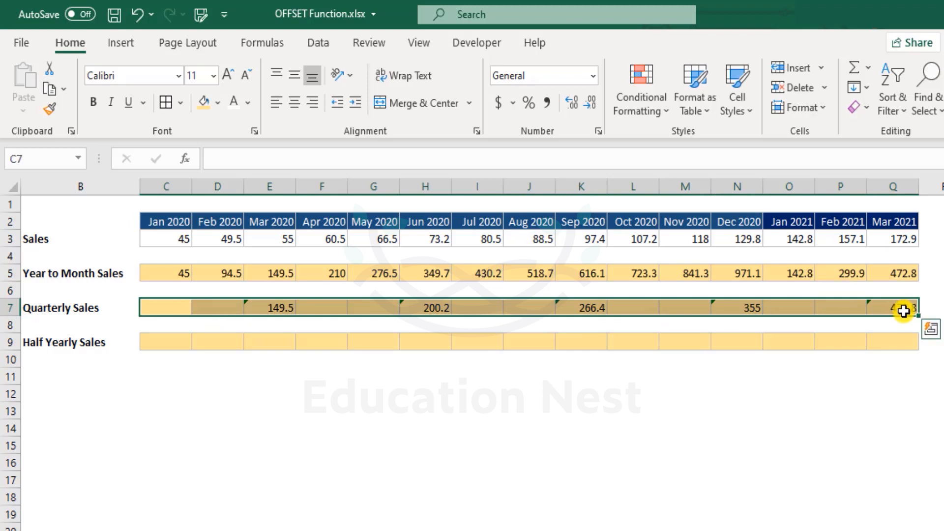
key("Delete")
key("Left")
key("ctrl+z")
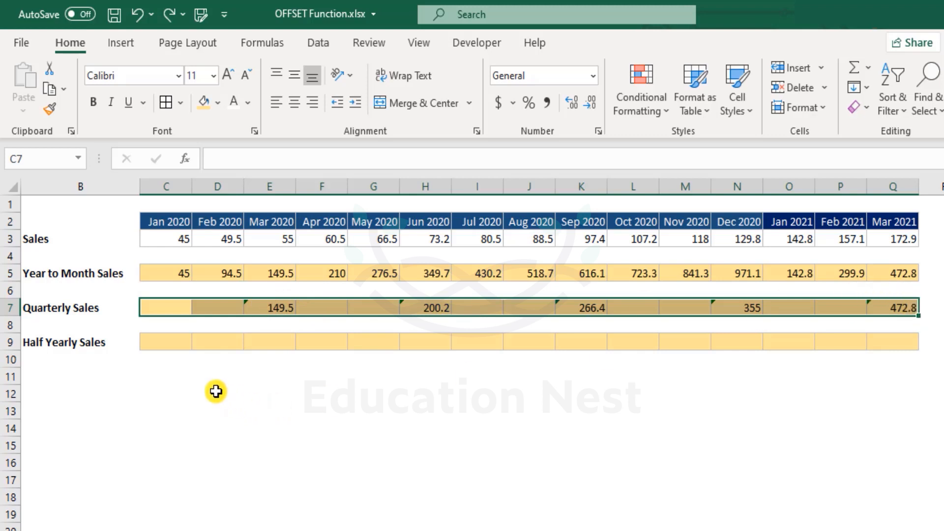
- Insert a blank column before the Jan 2020 column and narrow it
left_click(164, 376)
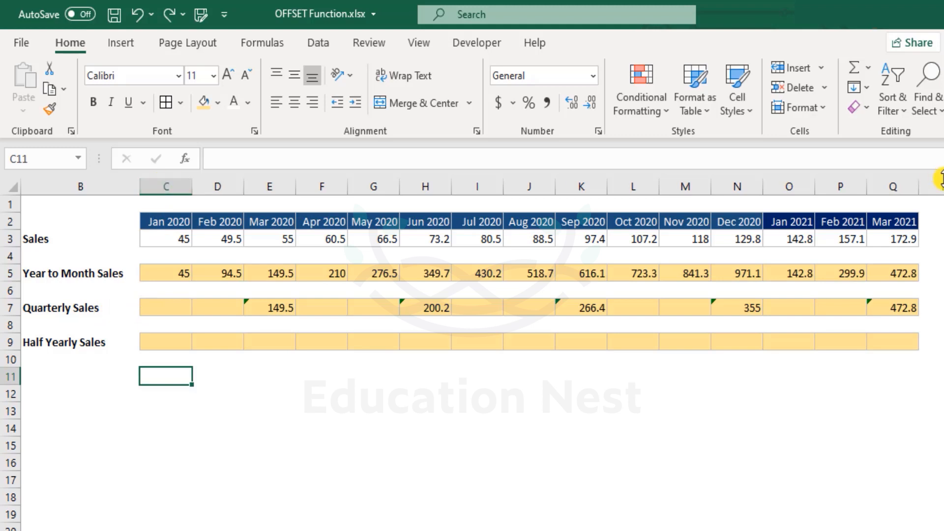
right_click(165, 187)
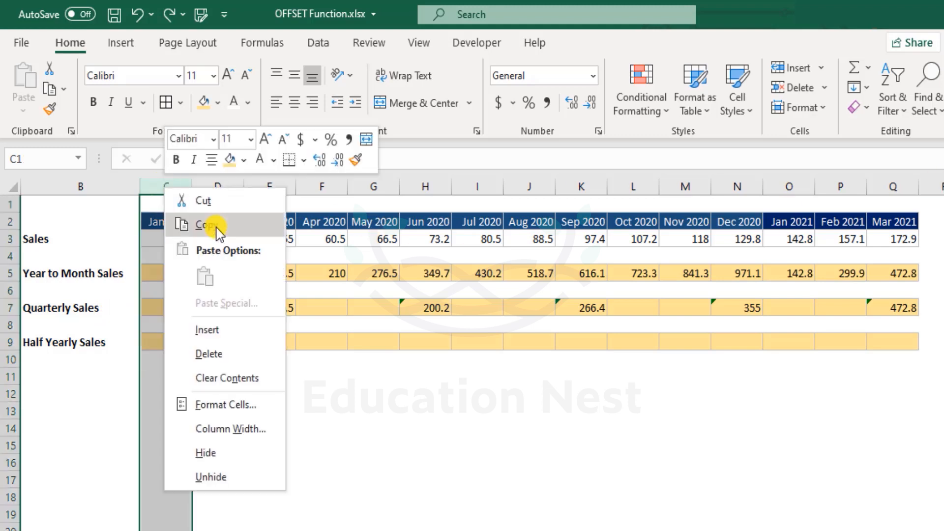
left_click(237, 330)
left_click(299, 423)
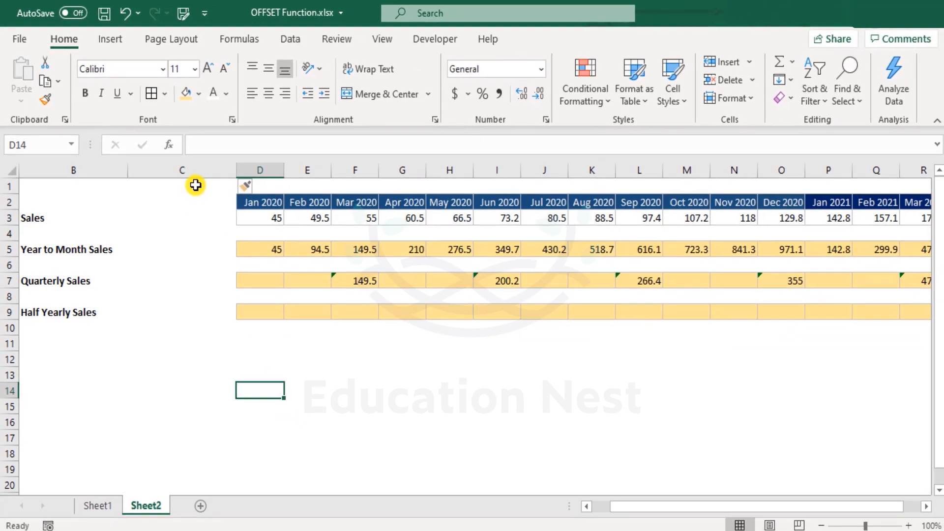
left_click_drag(235, 171, 167, 173)
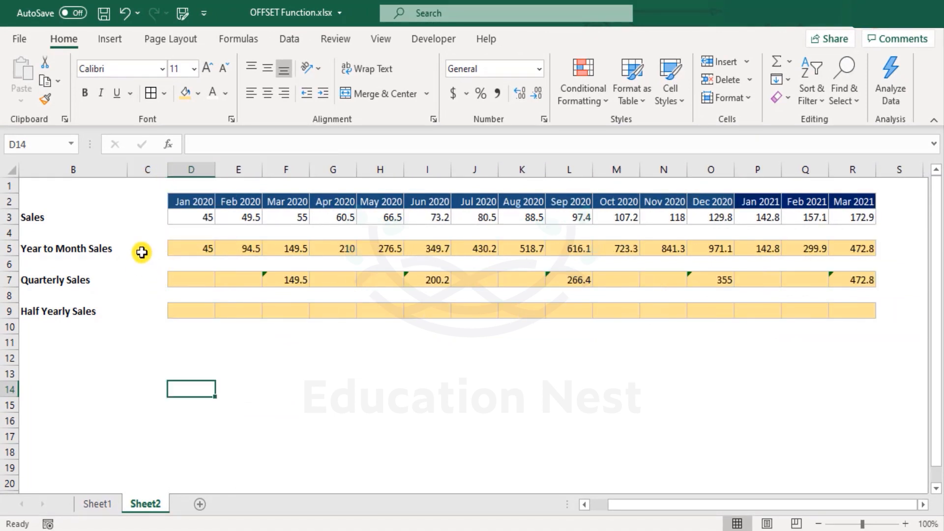
- Enter 3 in C7 beside the Quarterly Sales label and center it in the cell
left_click(142, 283)
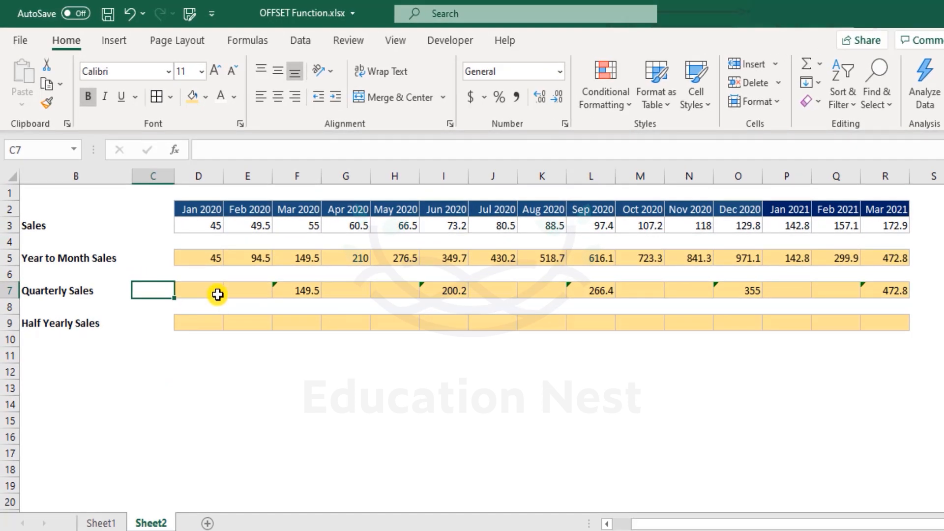
type("3")
key("Return")
key("Up")
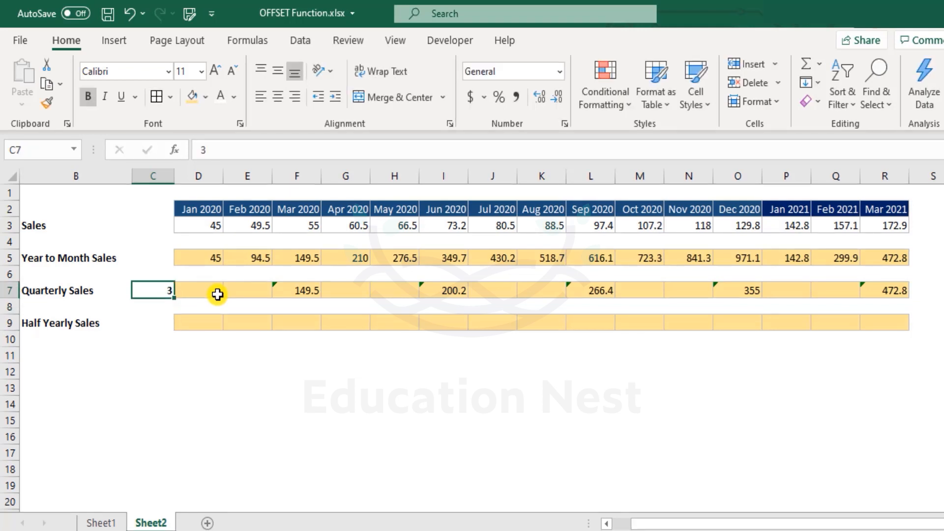
left_click(278, 97)
- Enter =GCD($C7,MONTH(D2)) in D12, keeping the reference to column C absolute
left_click(218, 371)
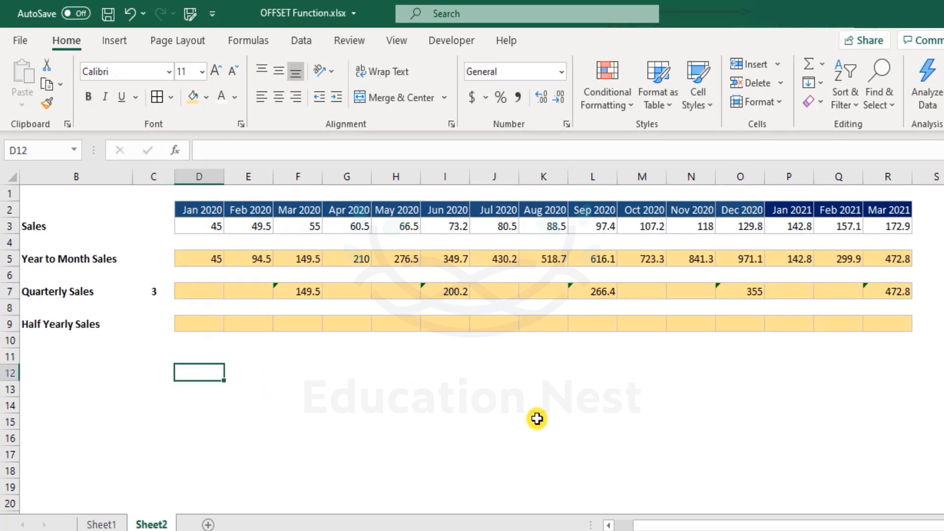
type("=")
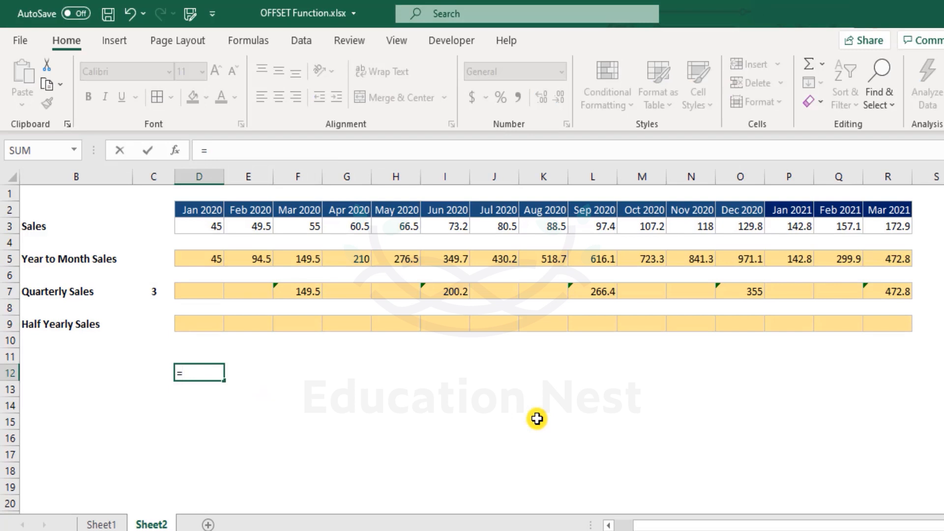
type("gcd")
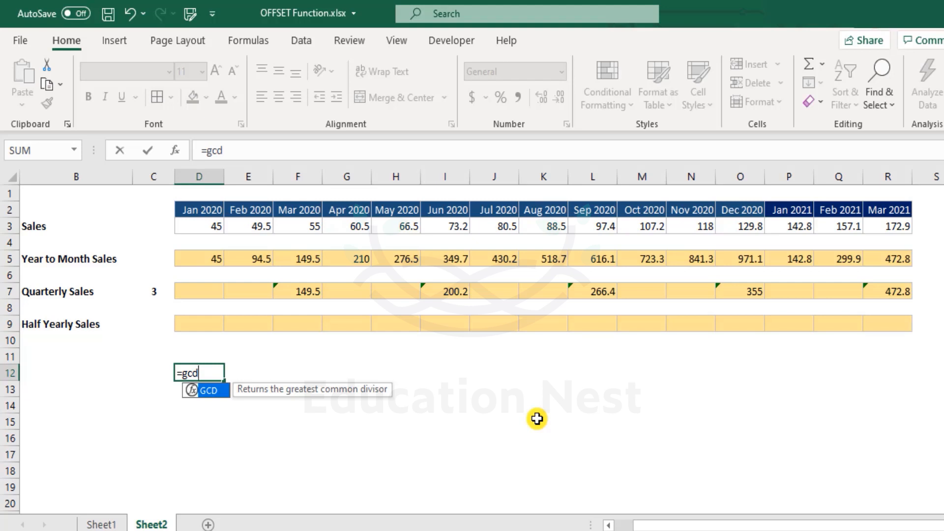
key("Tab")
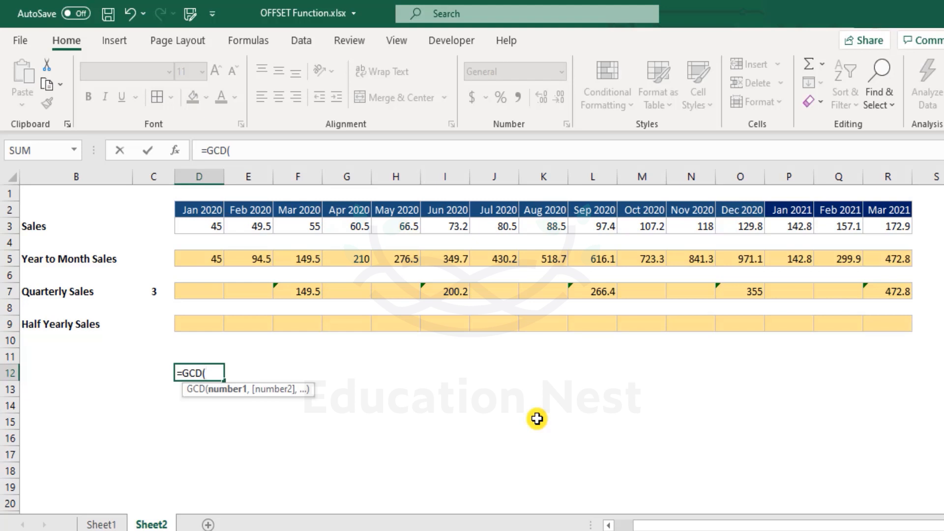
key("BackSpace")
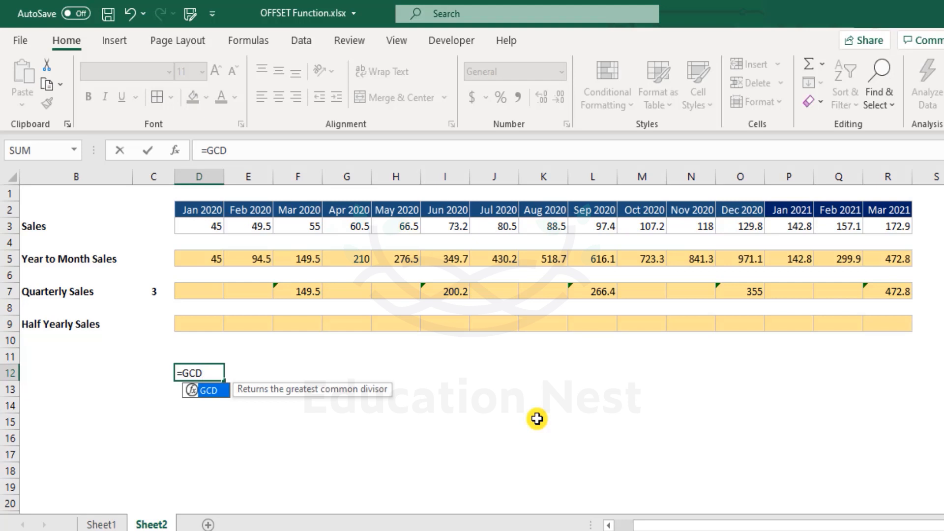
type("(")
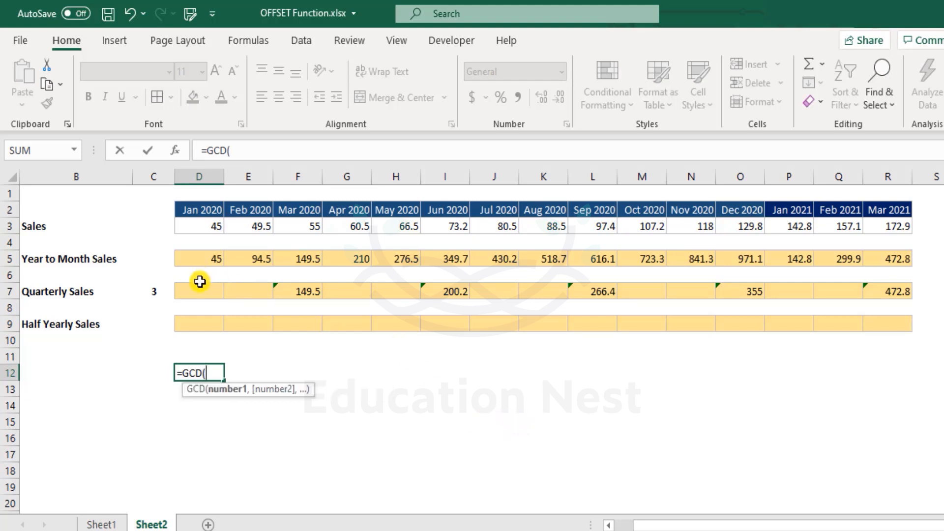
left_click(153, 294)
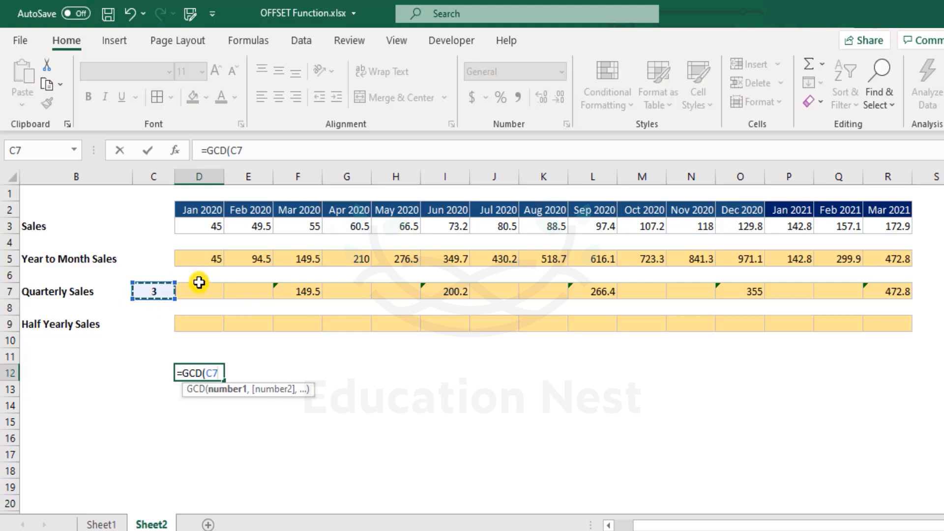
key("F4")
key("F4")
type(",month")
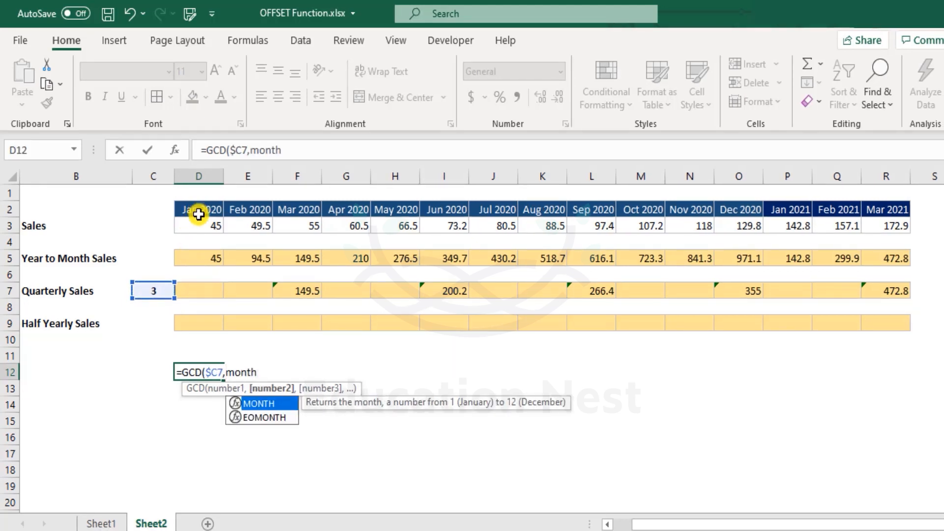
key("Tab")
left_click(199, 211)
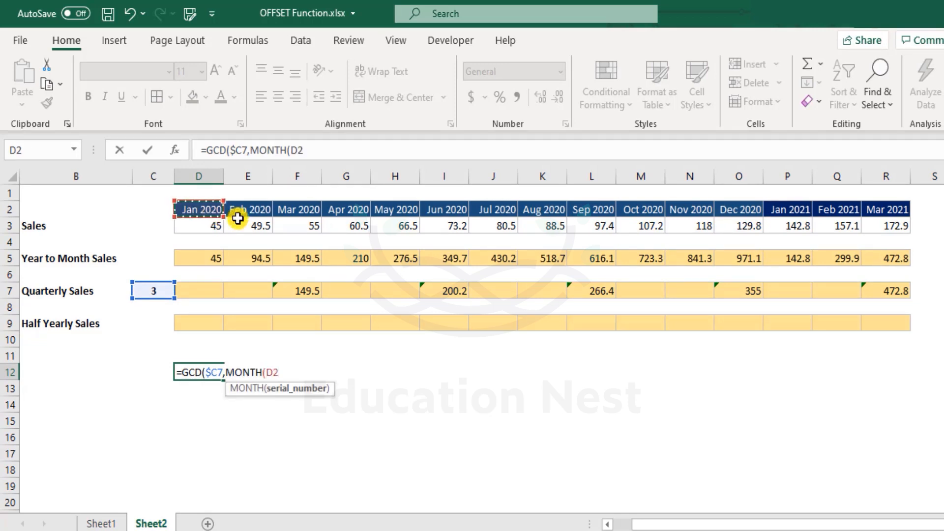
type("))")
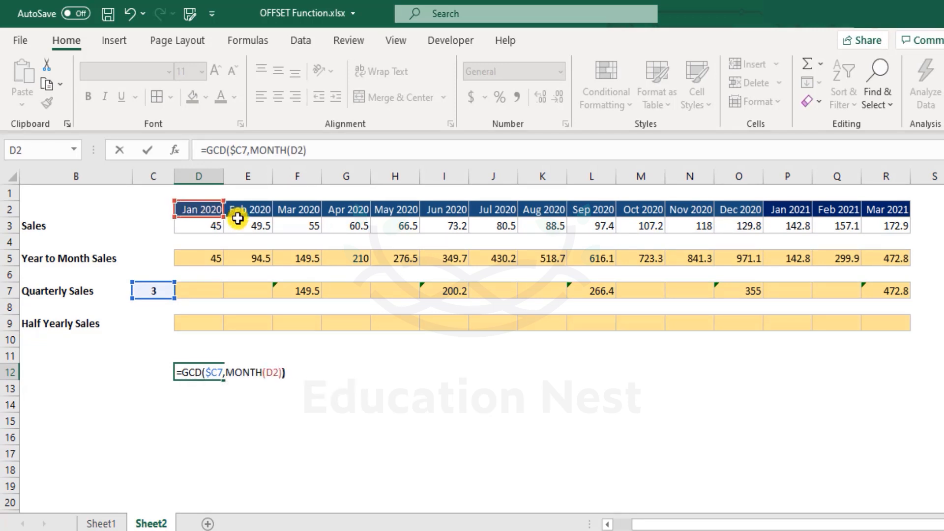
key("Return")
key("Up")
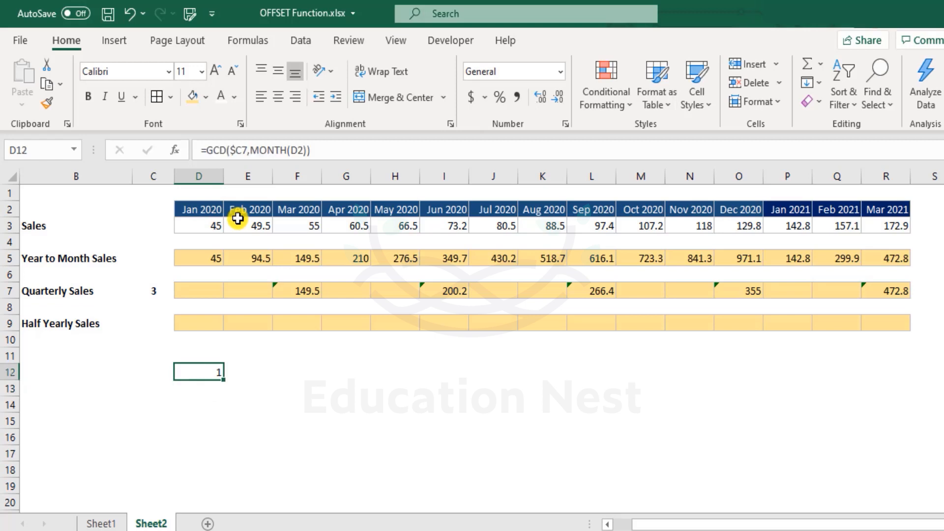
- Fill the GCD formula from D12 across to R12
key("shift+Right")
key("shift+Right")
key("shift+Right")
key("shift+Right")
key("shift+Right")
key("shift+Right")
key("shift+Right")
key("shift+Right")
key("shift+Right")
key("shift+Right")
key("shift+Right")
key("shift+Right")
key("shift+Right")
key("shift+Right")
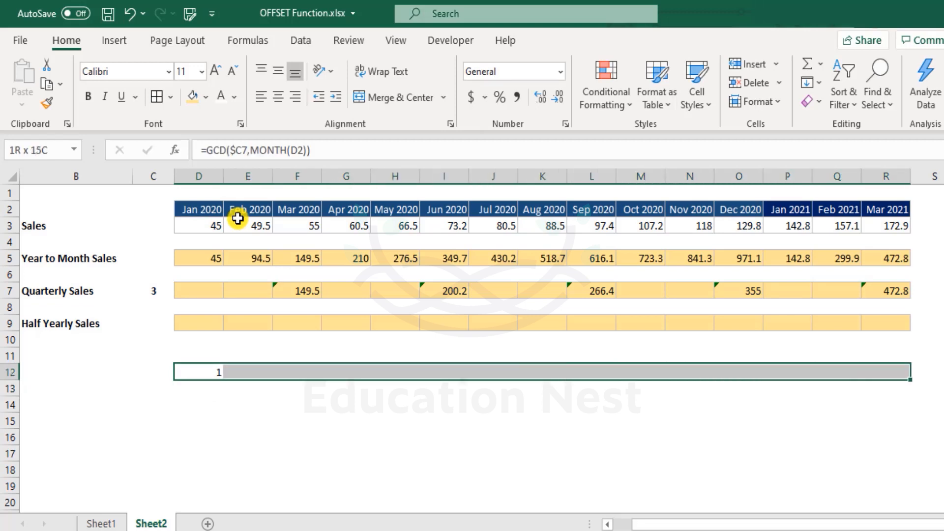
key("ctrl+r")
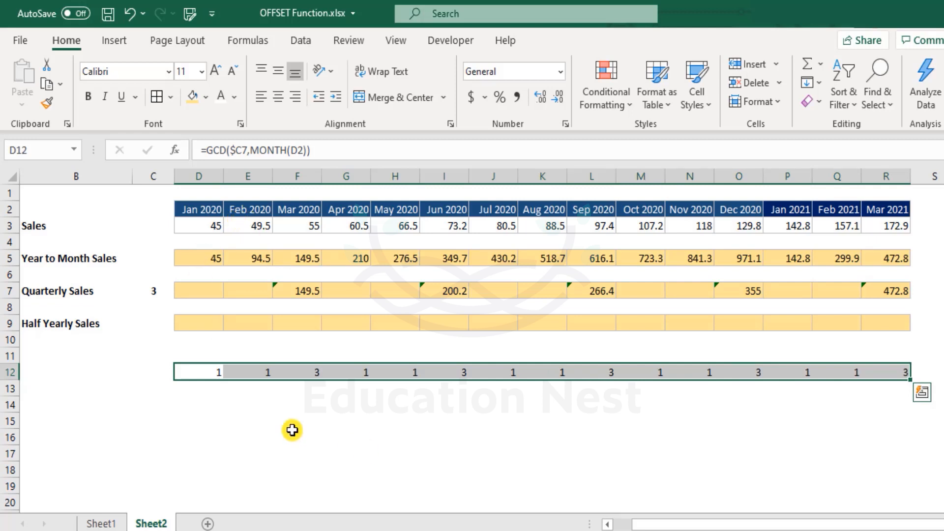
- Compare the GCD results in row 12 with the Quarterly Sales cells for quarter-end and non-quarter-end months
left_click(219, 373)
left_click(229, 374, "shift")
left_click(316, 368)
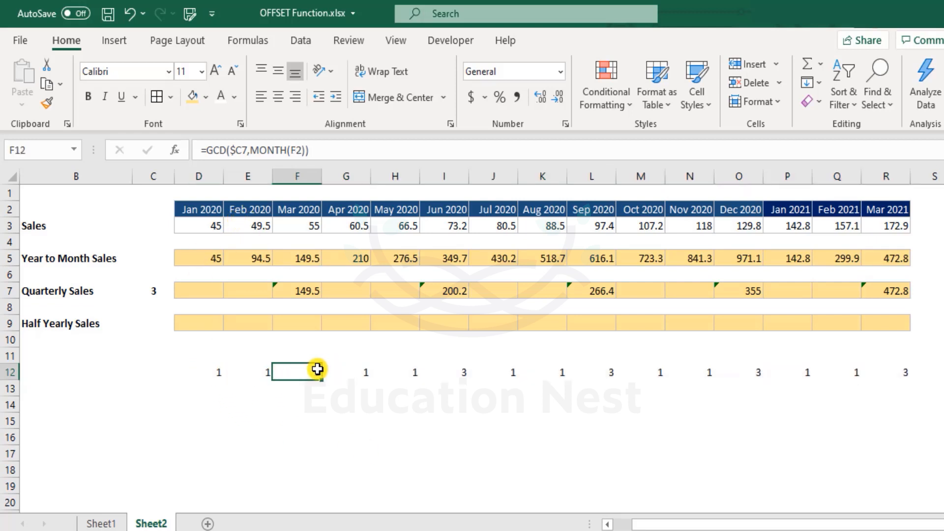
left_click_drag(359, 374, 403, 374)
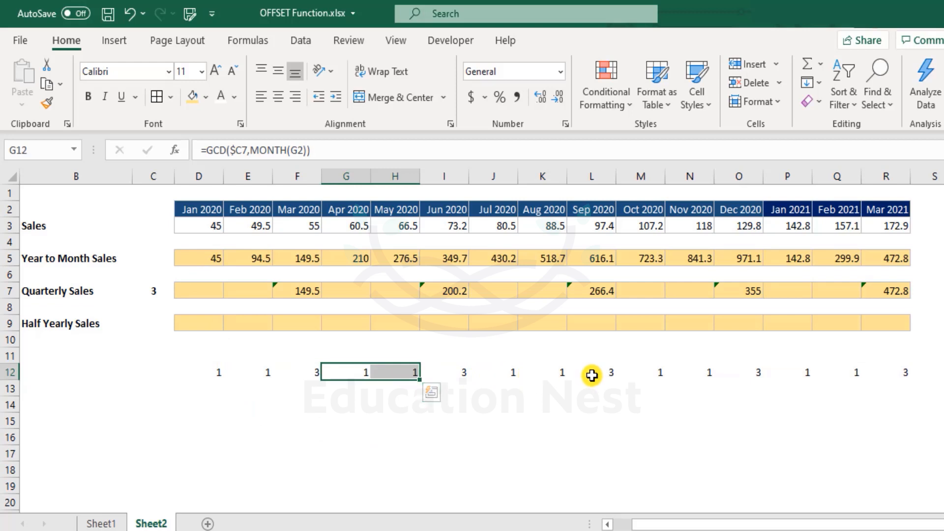
left_click(316, 450)
mouse_move(303, 289)
left_mouse_down()
mouse_move(305, 337)
mouse_move(290, 298)
mouse_move(316, 371)
left_mouse_up()
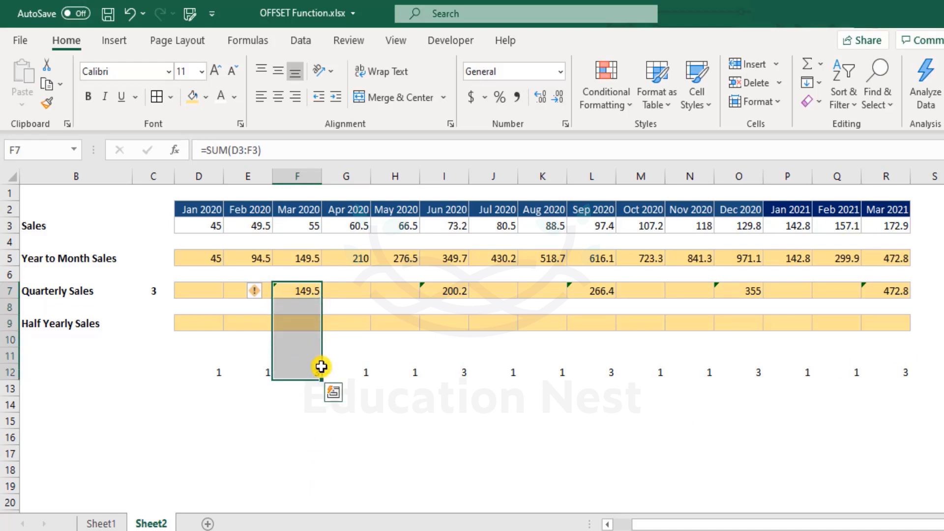
left_click(432, 291, "ctrl")
left_click_drag(443, 325, 447, 370)
left_click_drag(597, 291, 600, 371)
left_click_drag(747, 290, 764, 372)
left_click_drag(874, 293, 882, 369)
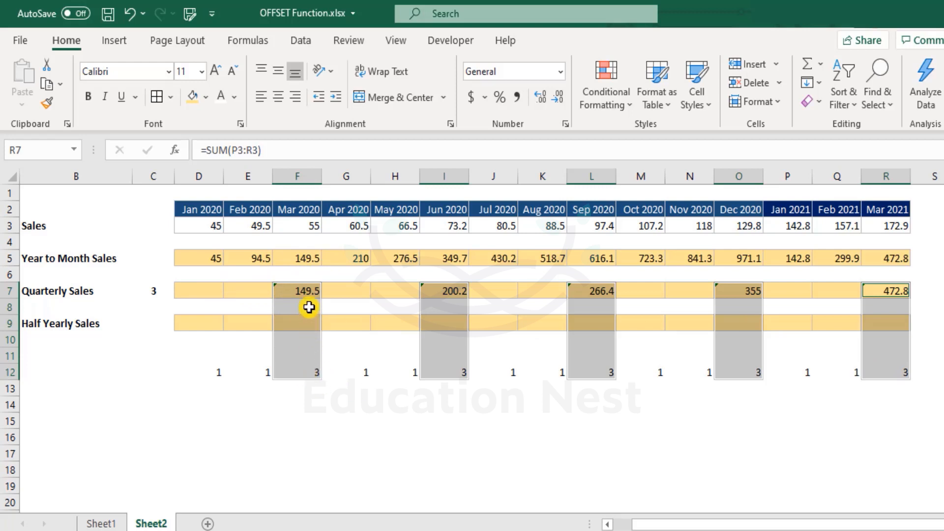
left_click(311, 286)
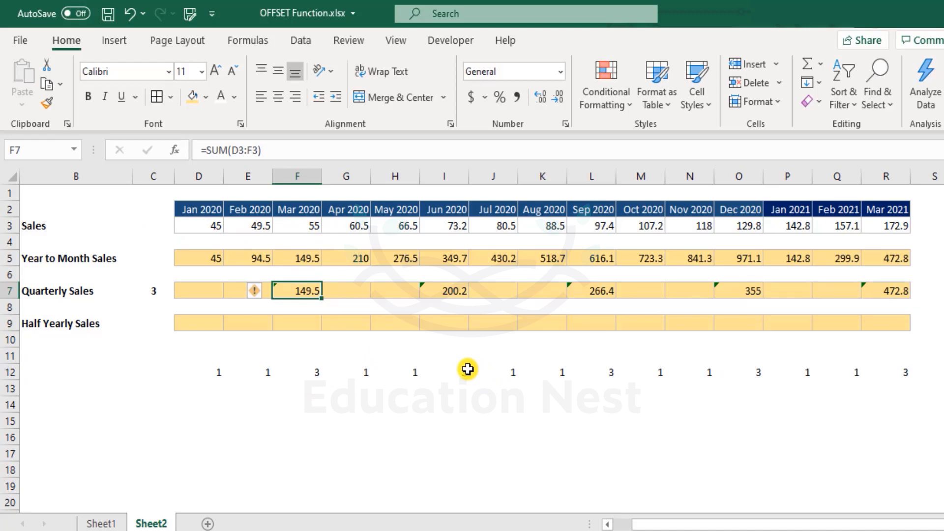
left_click_drag(337, 294, 384, 293)
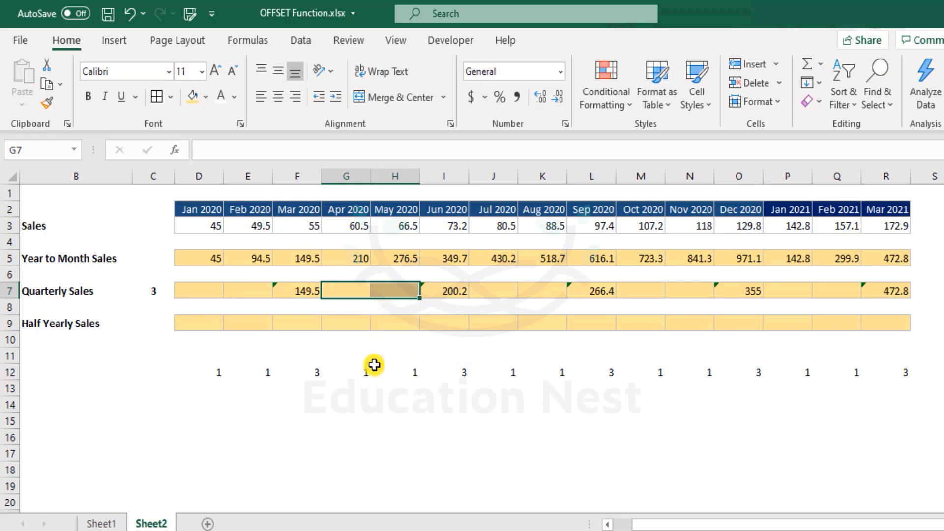
left_click(221, 372)
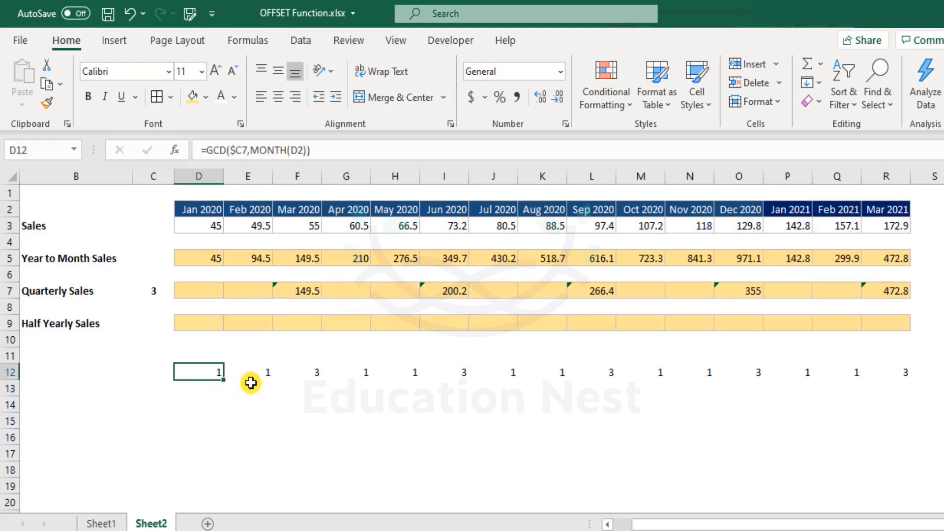
left_click(217, 416)
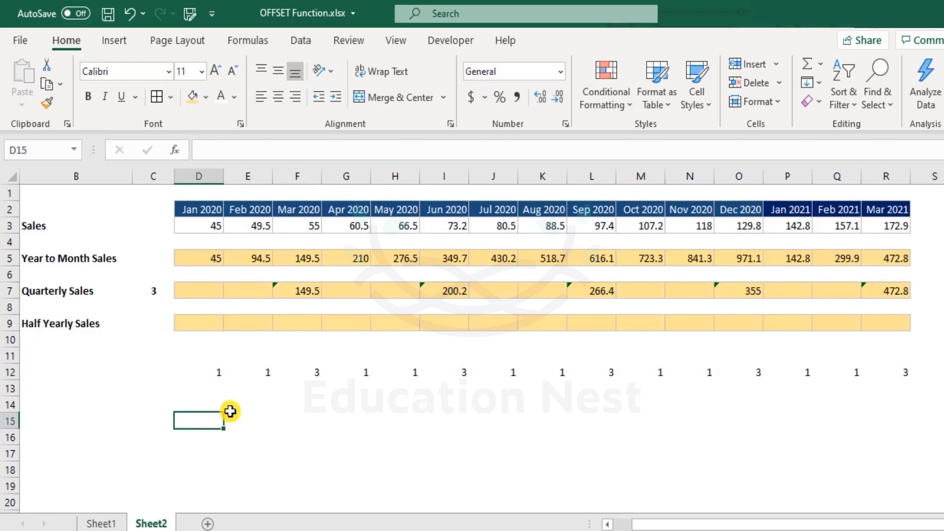
left_click(207, 372)
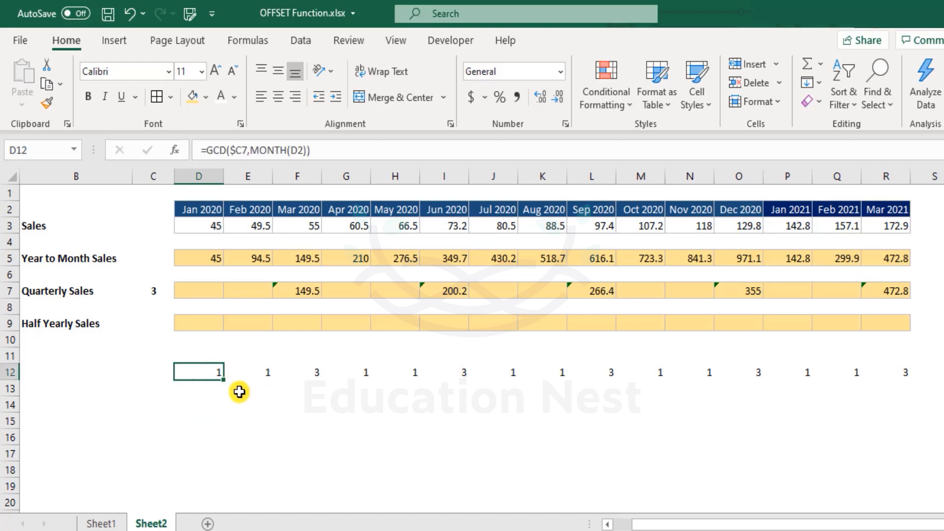
- Enter =MONTH(D2) in D11, above the first GCD result, to extract the month number
left_click(210, 212)
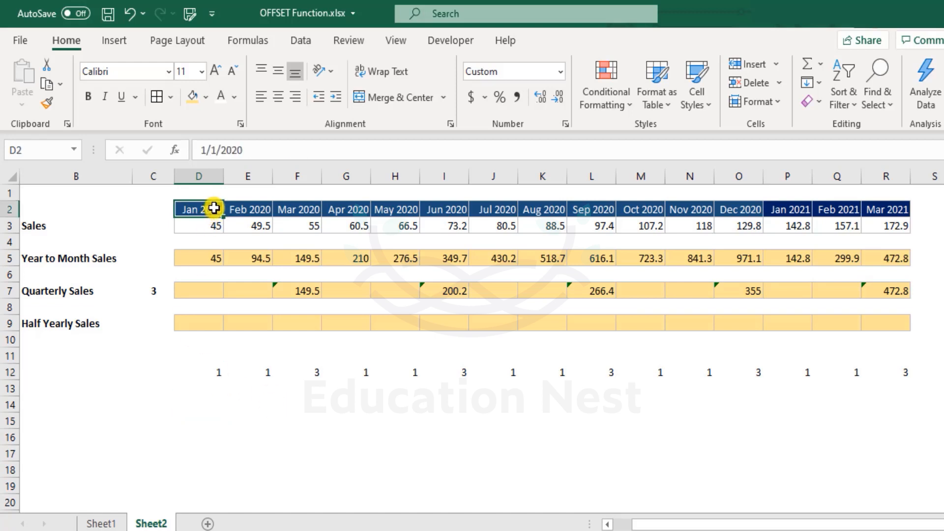
left_click(205, 360)
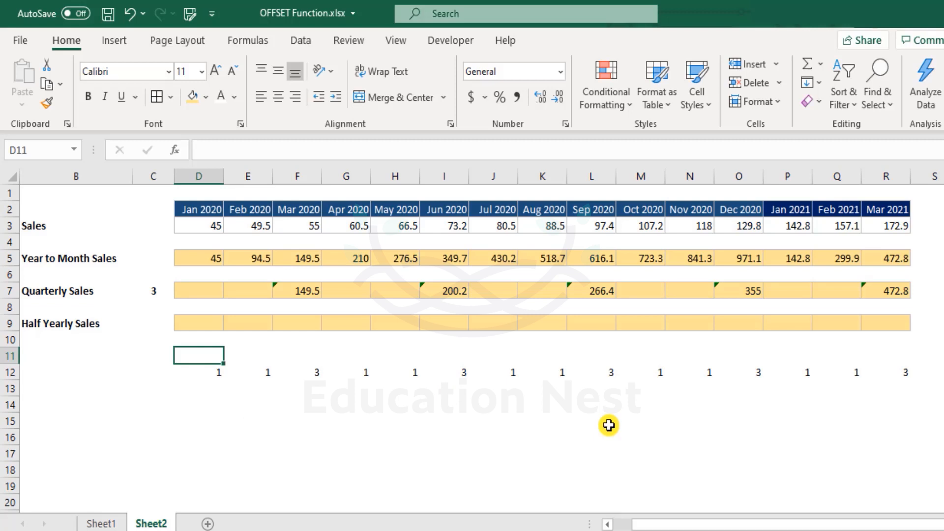
type("=mont")
key("Tab")
key("Up")
key("Up")
key("Up")
key("Up")
key("Up")
key("Up")
key("Up")
key("Up")
key("Up")
type(")")
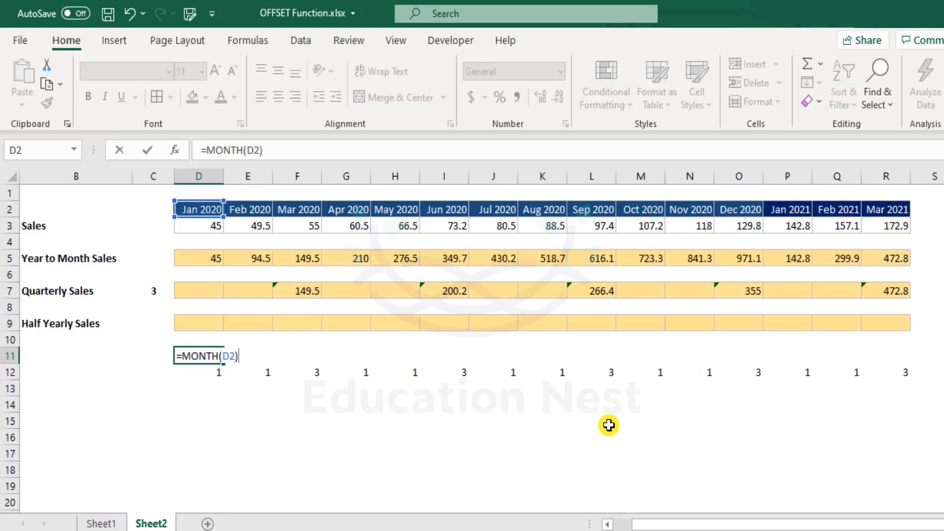
key("ctrl+Return")
- Fill the MONTH formula from D11 across to R11
key("shift+Right")
key("shift+Right")
key("shift+Right")
key("shift+Right")
key("shift+Right")
key("shift+Right")
key("shift+Right")
key("shift+Right")
key("shift+Right")
key("shift+Right")
key("shift+Right")
key("shift+Right")
key("shift+Right")
key("shift+Right")
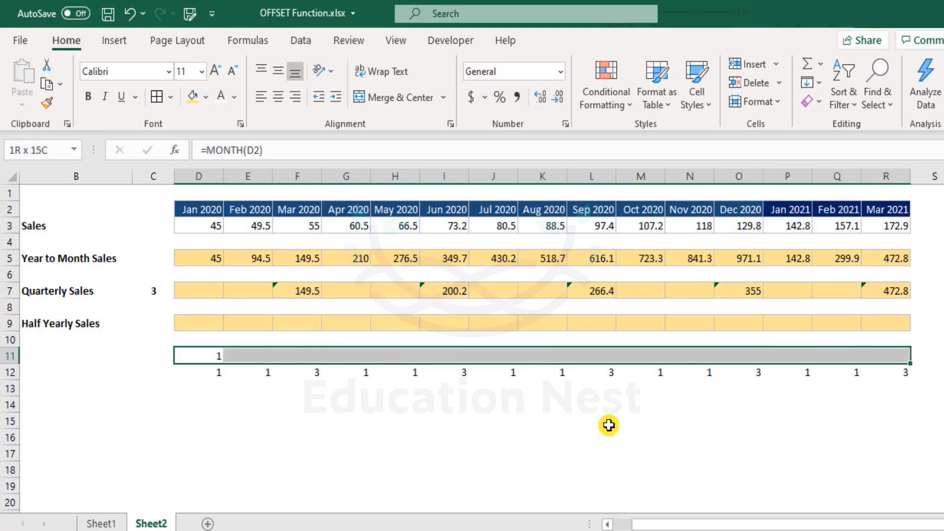
key("ctrl+r")
key("Left")
key("Left")
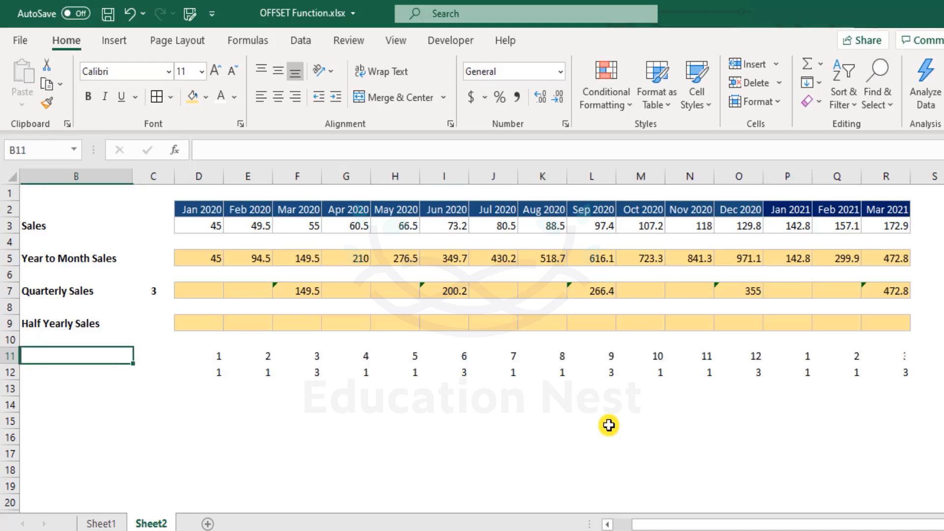
- Label the month number row by entering Months in C11
key("Right")
type("Months")
key("Return")
- Examine the month numbers along row 11 from January 2020 to March 2021
key("Up")
key("Right")
key("Right")
key("Right")
key("Right")
key("Right")
key("Right")
key("Right")
key("Right")
key("Right")
key("Right")
key("Right")
key("Right")
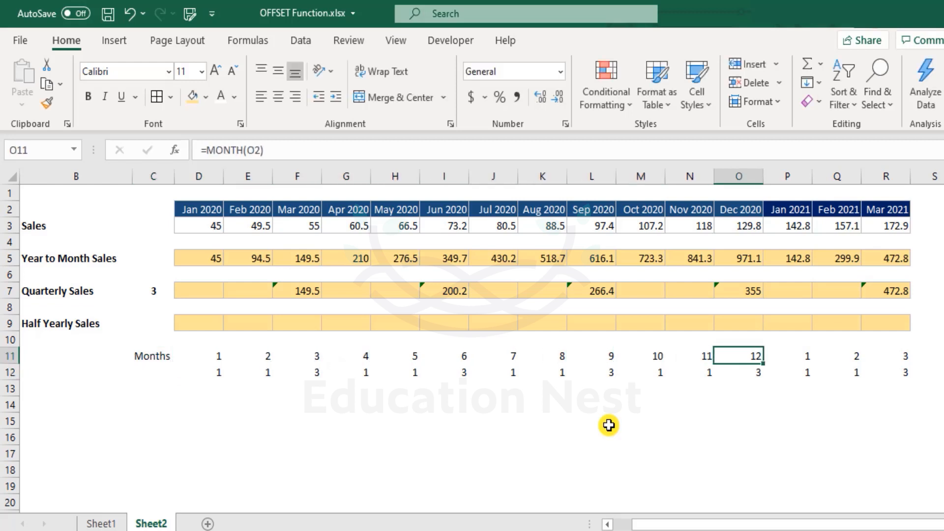
key("Right")
key("Right")
key("Right")
key("Left")
key("Down")
key("ctrl+Left")
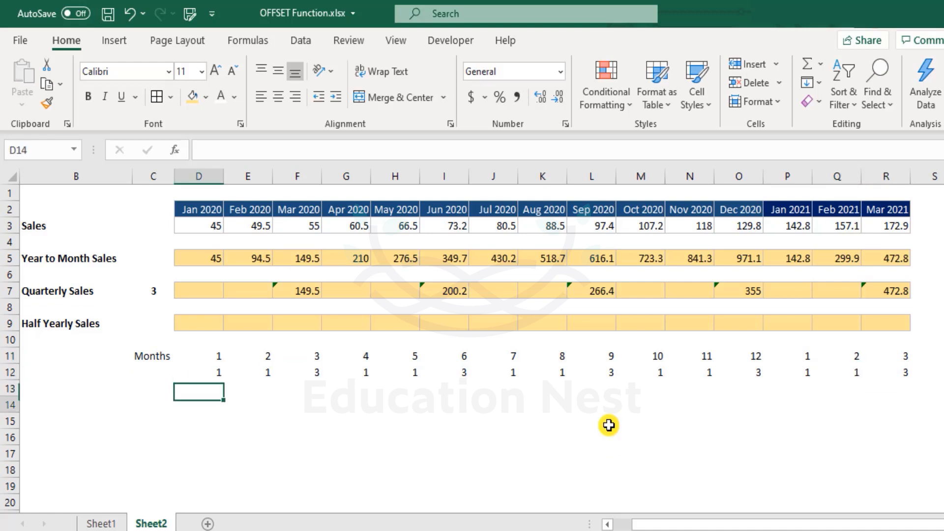
- Note the January GCD example by entering the pair 1,3 in D14 and its divisor 1 in D15
left_click(148, 293)
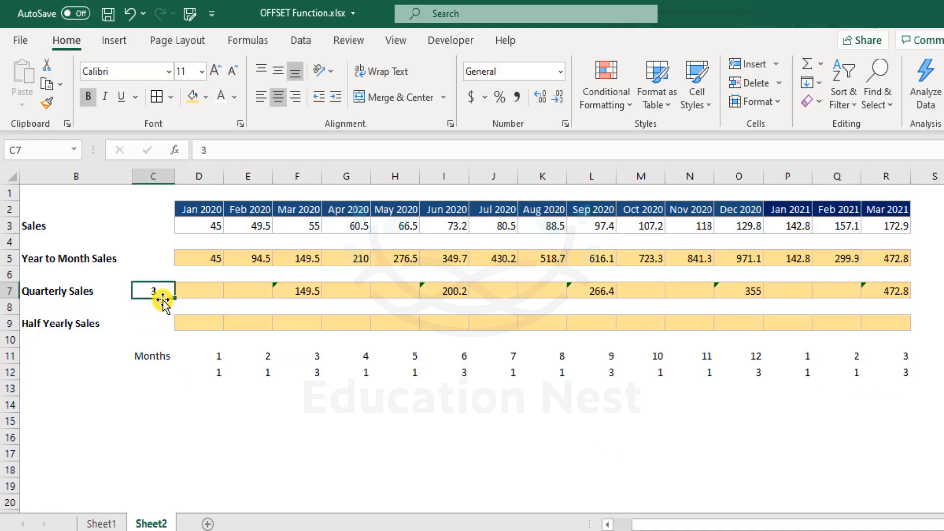
left_click(216, 406)
type("1,3")
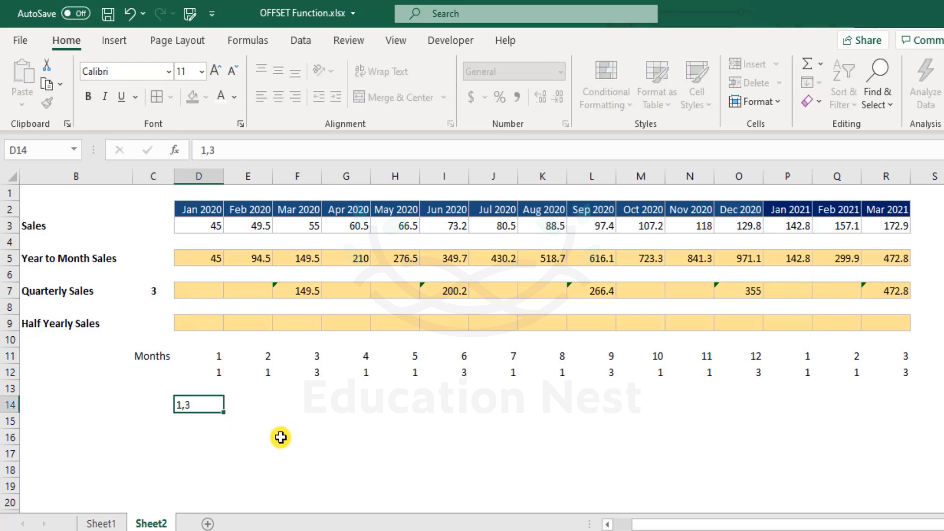
key("Return")
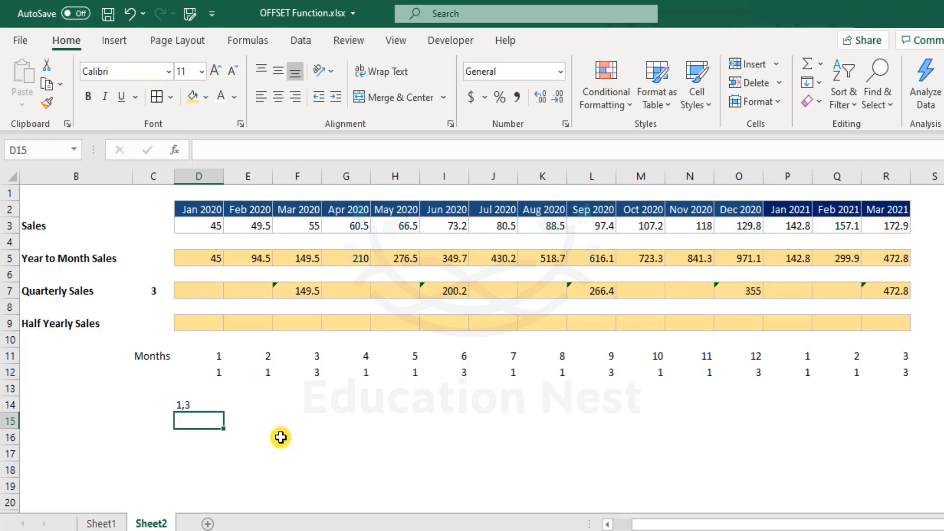
left_click(211, 357)
left_click(197, 425)
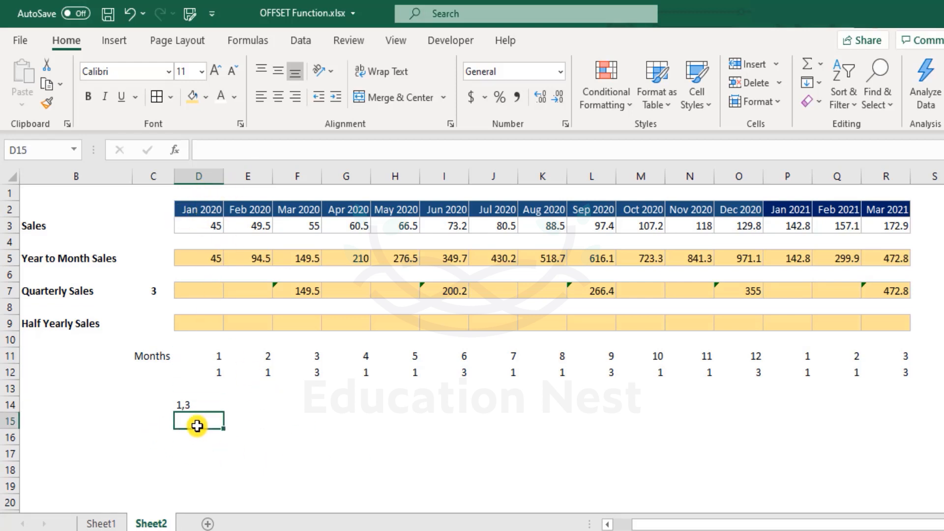
type("1")
key("Return")
- Enter the pair 1,3 in E14, beside the January example
key("Up")
key("Up")
key("Right")
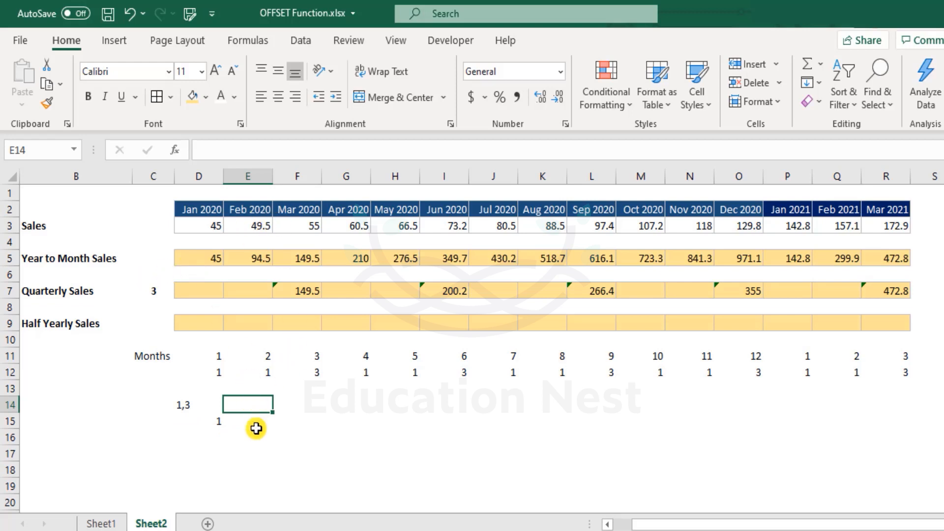
type("1,3")
key("Return")
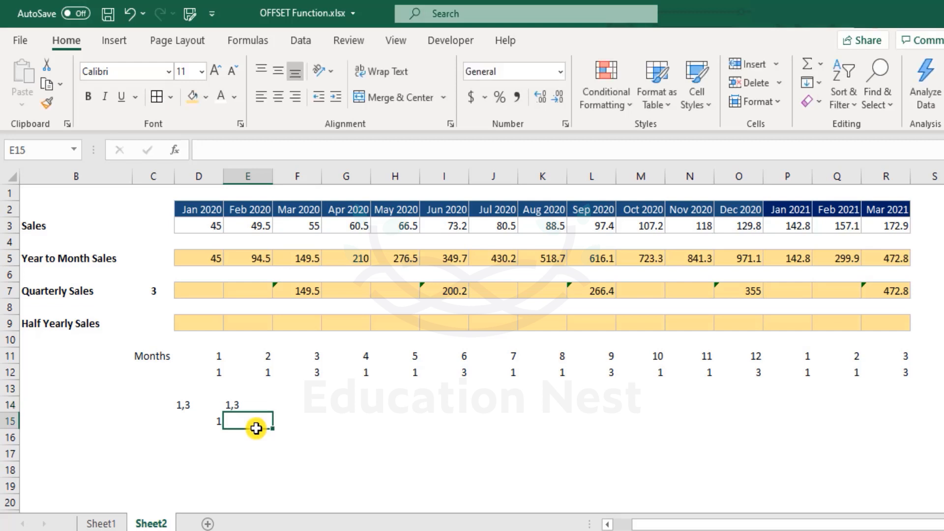
- Enter the February divisors 1,2 in E15 and left-align the 1 in D15
type("1,2")
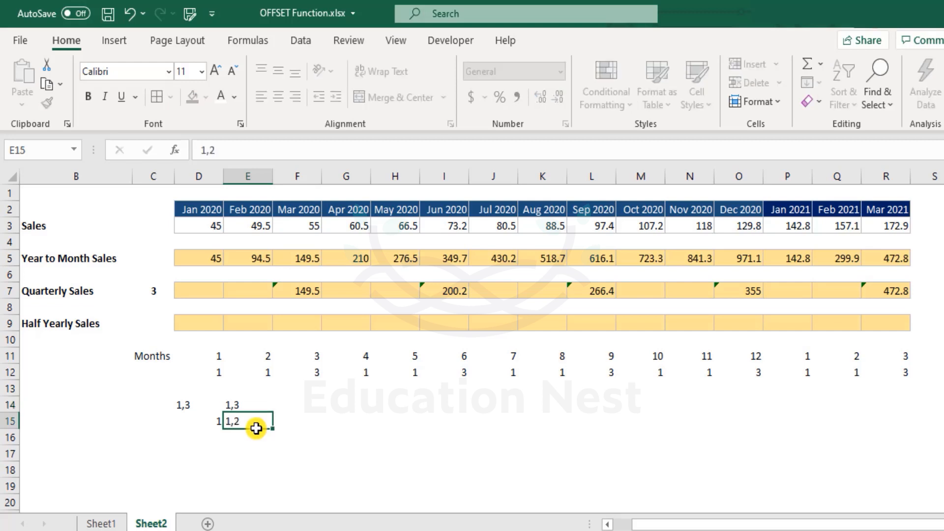
key("Return")
key("Up")
key("Left")
left_click(282, 100)
left_click(238, 463)
- Enter the greatest common divisor 1 for January in D17 and 1 for February in E17
left_click_drag(182, 411, 186, 423)
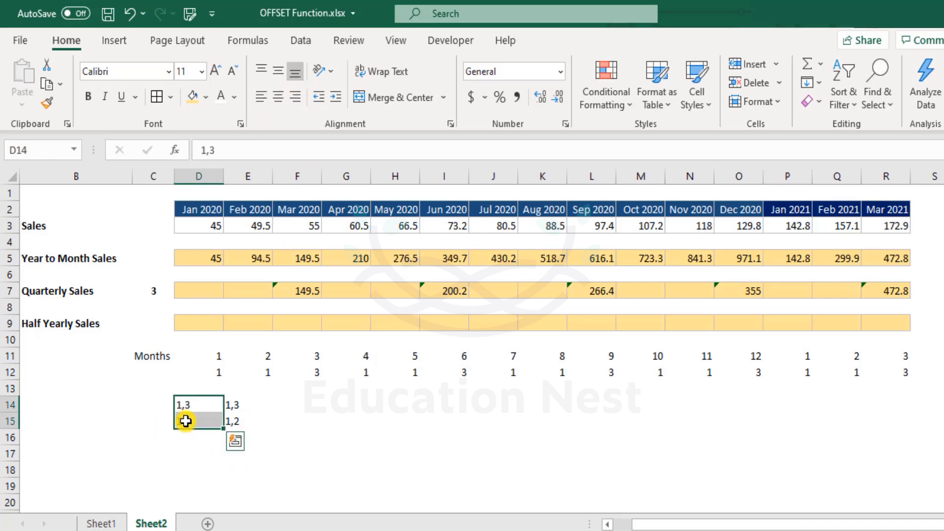
left_click(189, 455)
type("1")
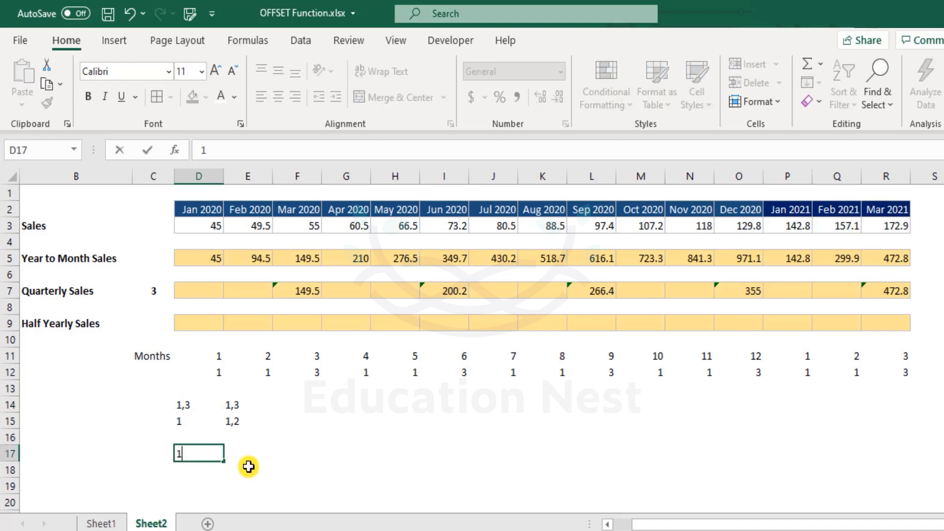
left_click(246, 453)
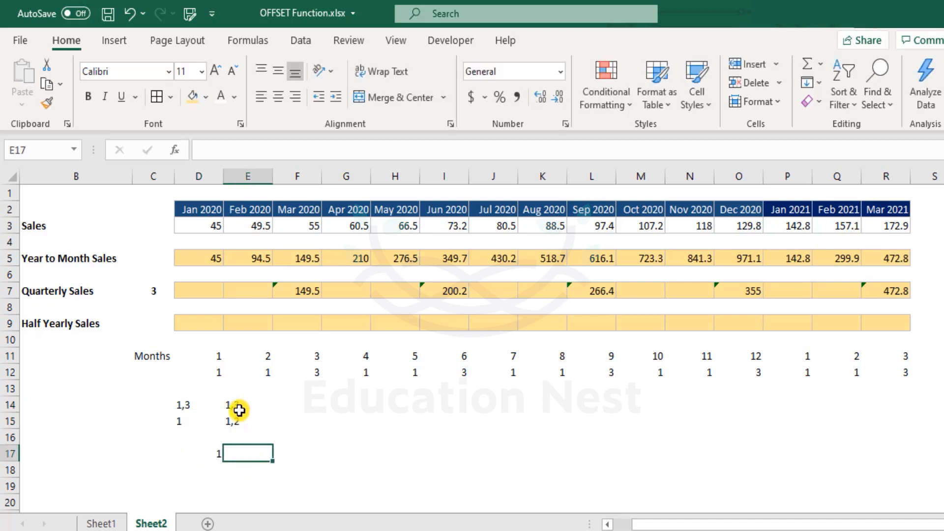
left_click_drag(240, 401, 239, 421)
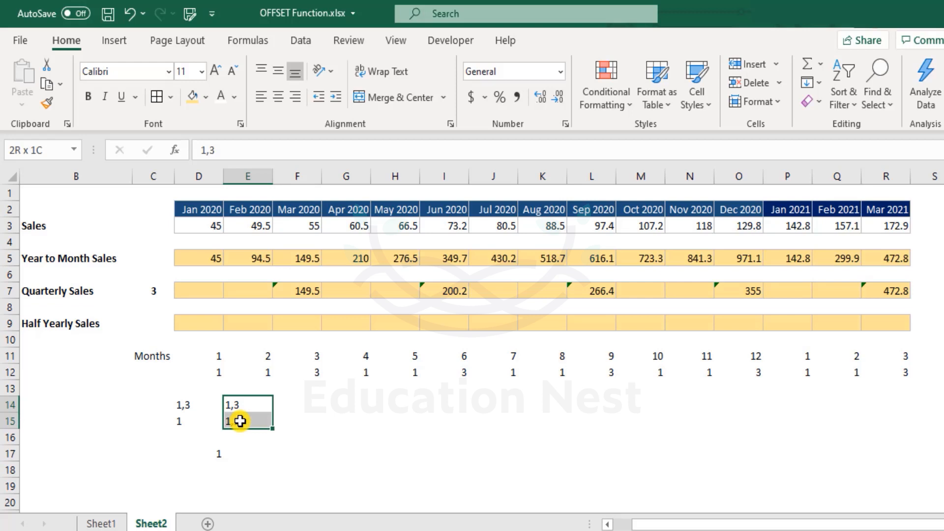
key("ctrl+e")
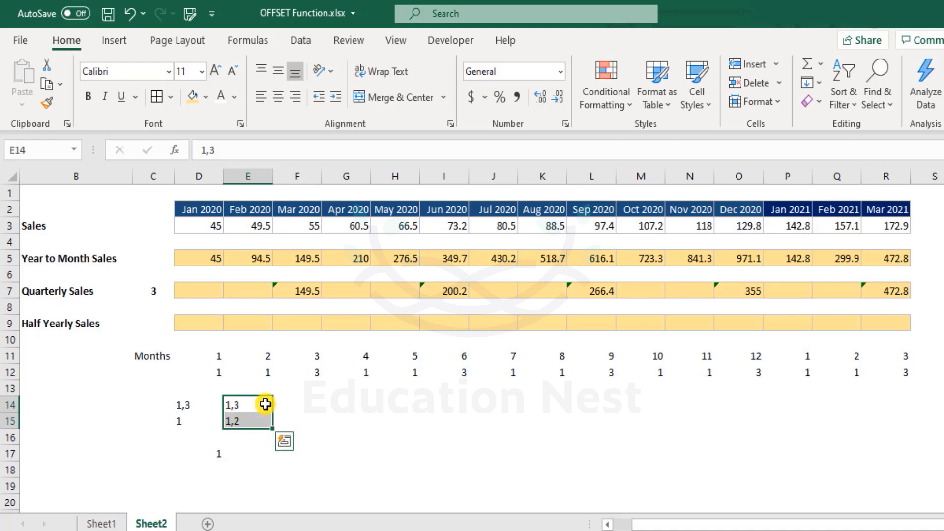
left_click(253, 456)
type("1")
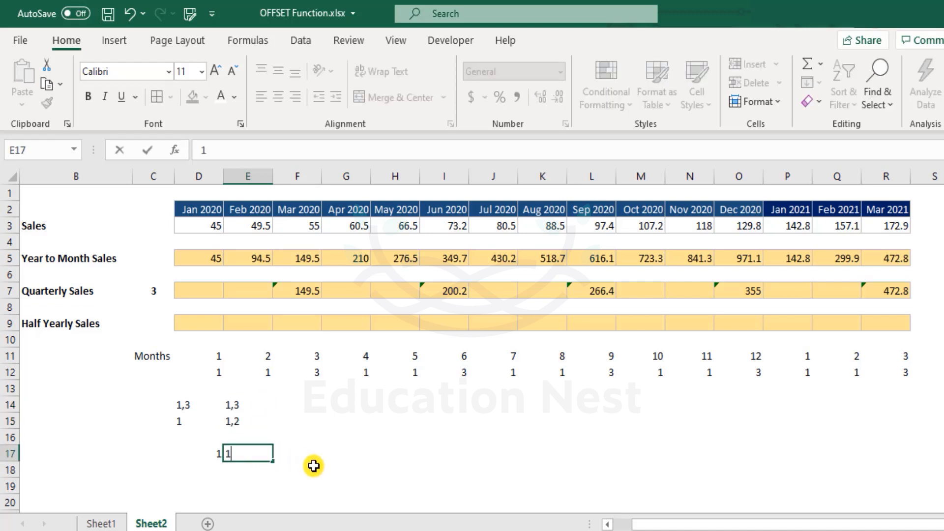
left_click(311, 466)
- Enter the pair 1,3 in both F14 and F15 for the March example
left_click(305, 404)
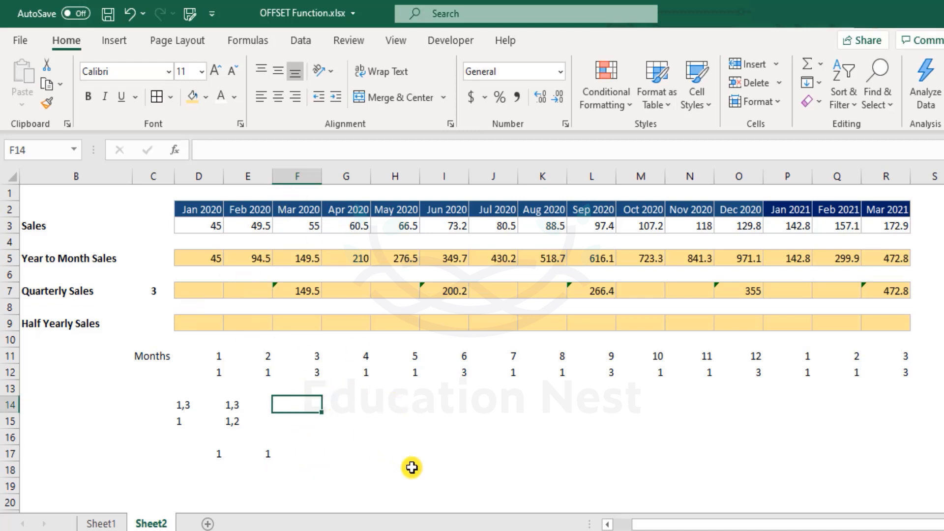
type("1,")
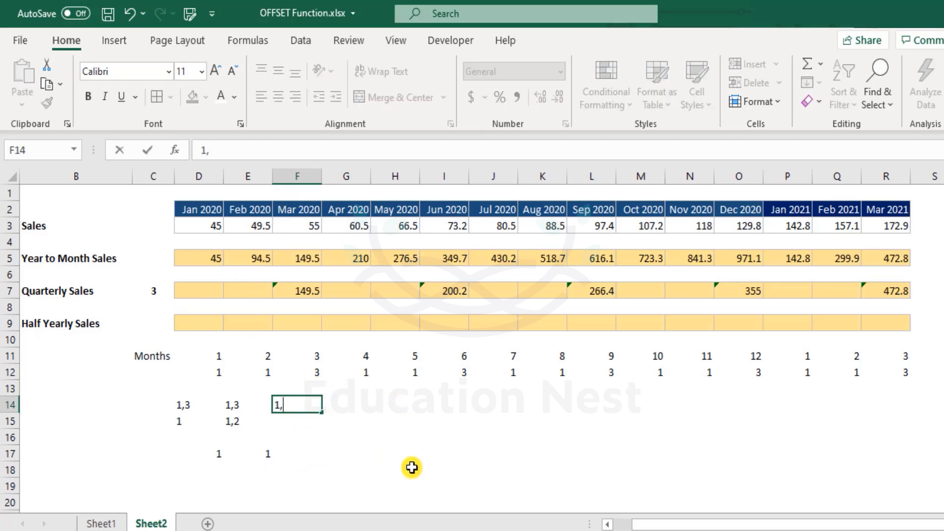
type("3")
key("Return")
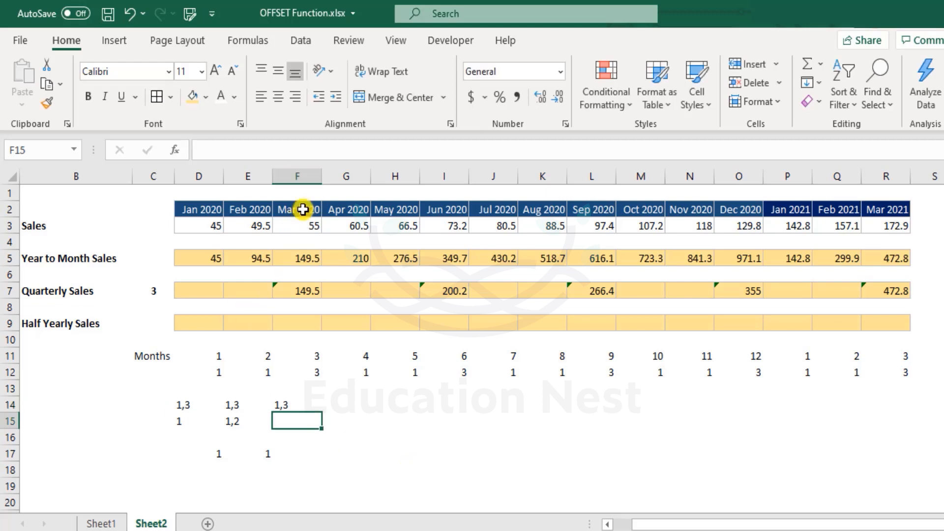
type("1,3")
key("Return")
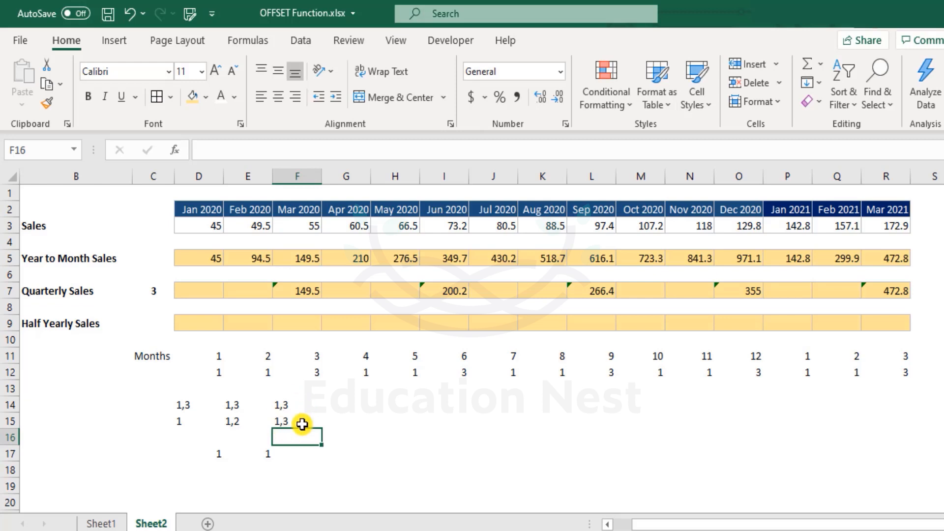
- Enter 3 in F17 as the greatest common divisor of the March pairs
left_click_drag(301, 424, 301, 405)
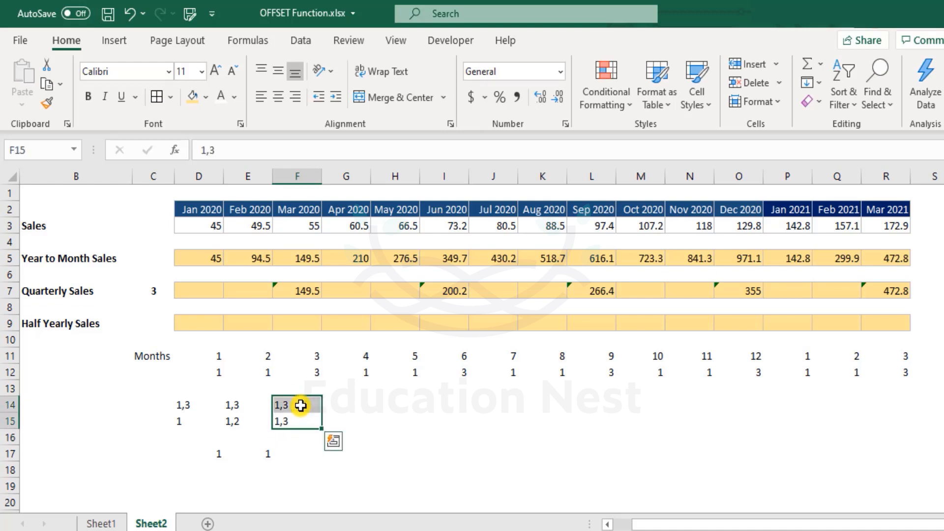
left_click(303, 457)
type("3")
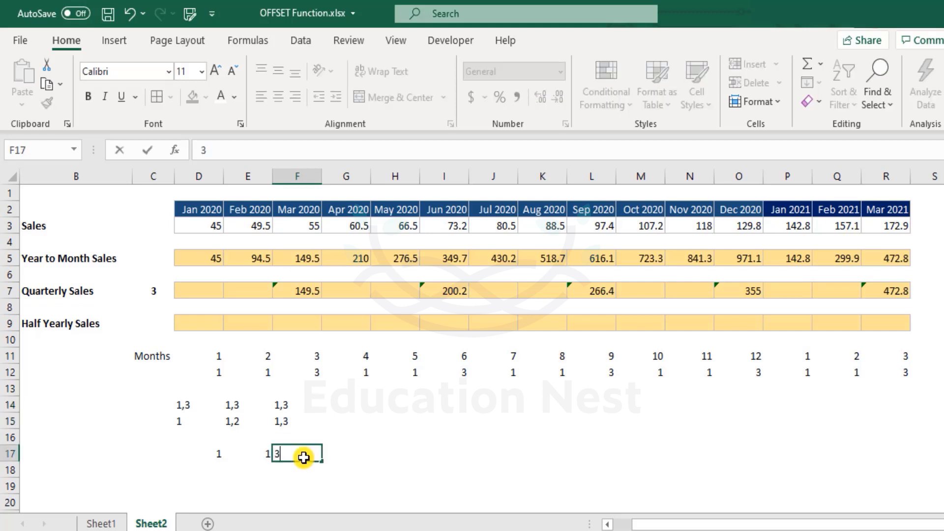
key("Return")
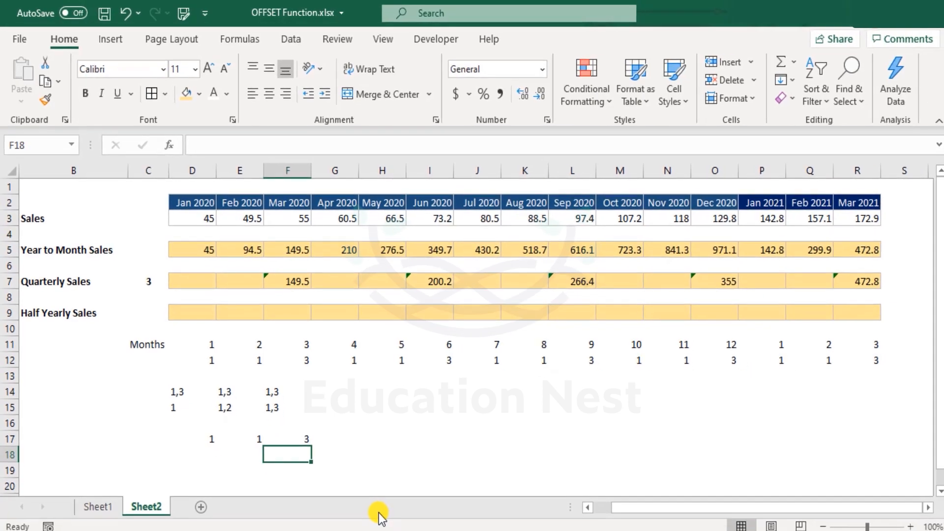
- Enter the April divisors 1,2,4 in G14 and move them down to G15
left_click(337, 391)
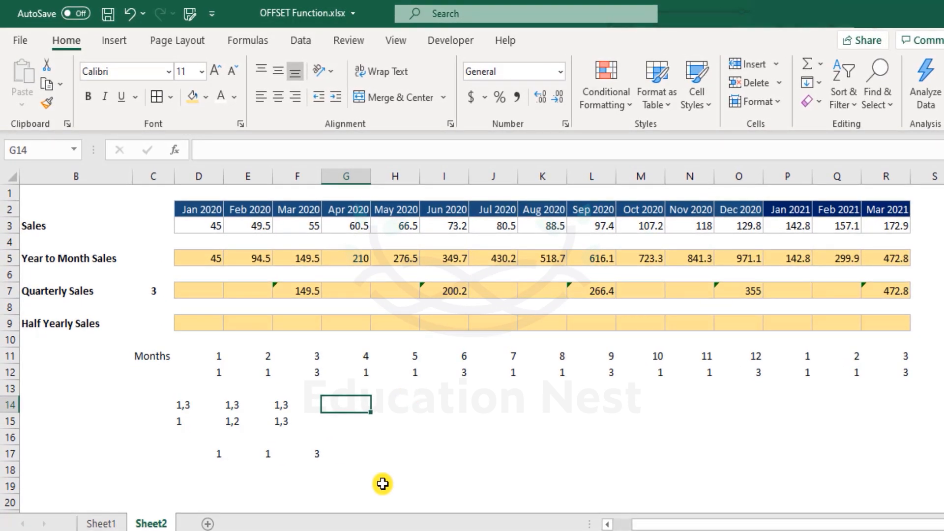
type("1,2,4")
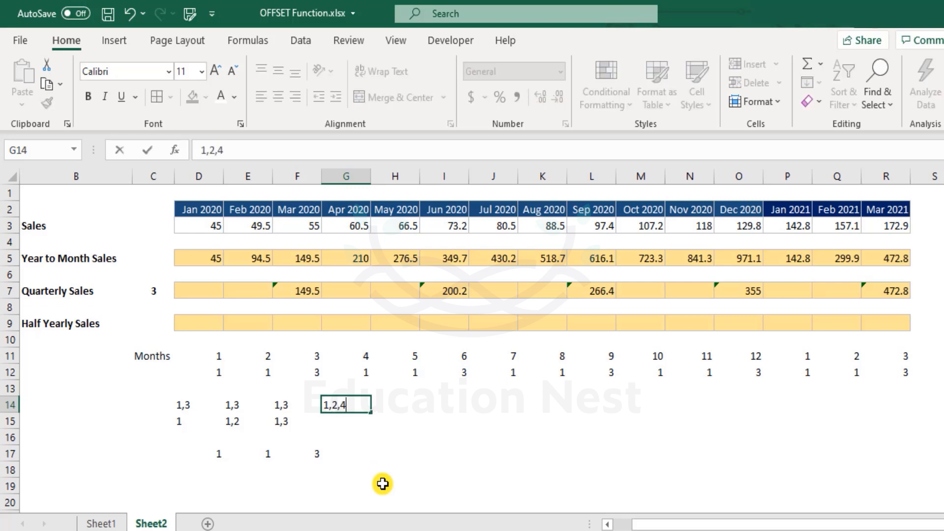
key("Return")
key("Up")
key("ctrl+c")
key("Down")
key("Up")
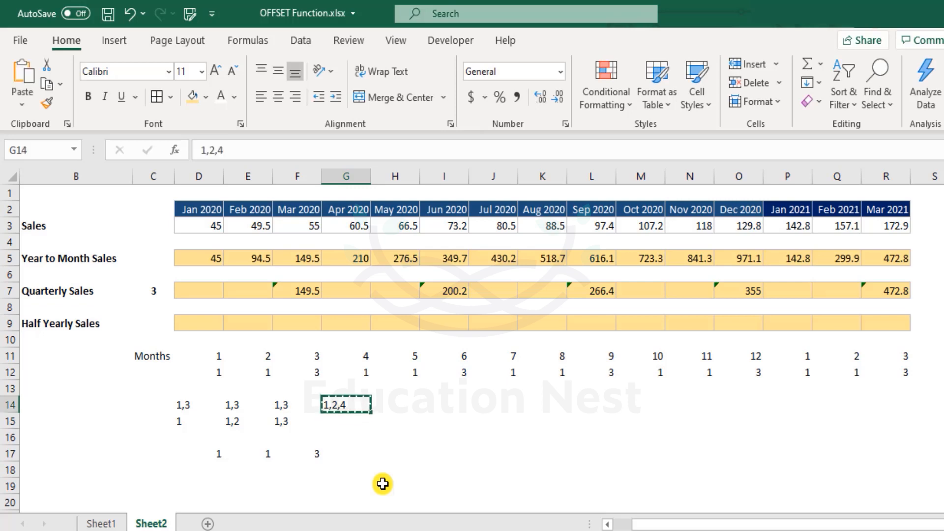
key("Down")
key("ctrl+v")
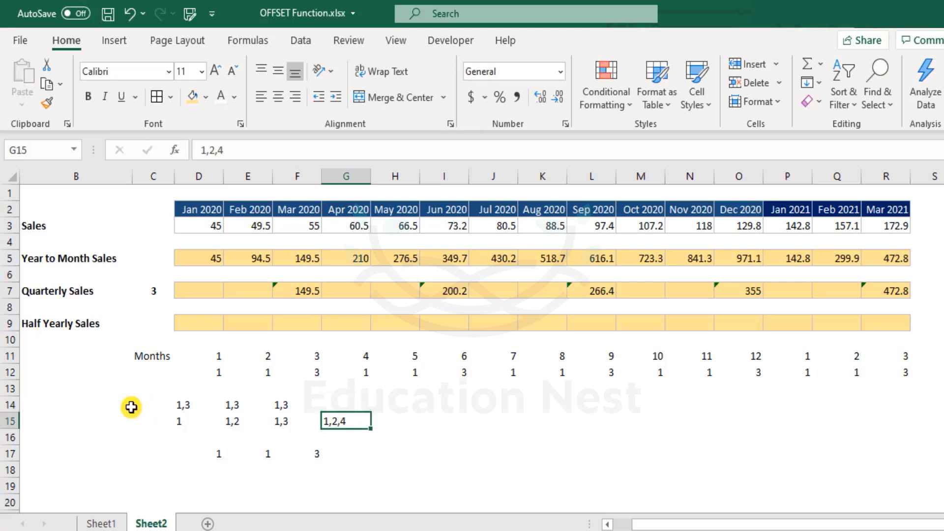
- Label the example rows by entering Months divisors in B15 and Divisors of 3 in B14
left_click(123, 423)
type("Mont")
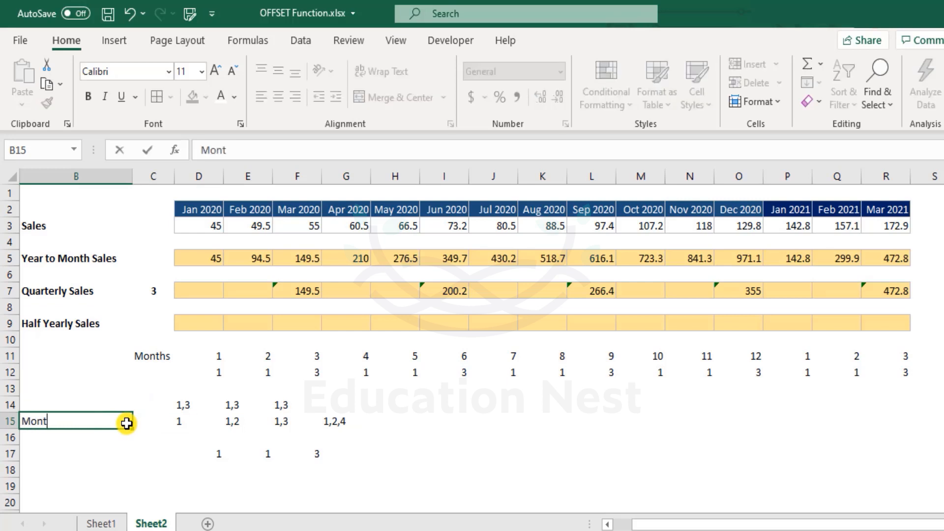
type("hs divisors")
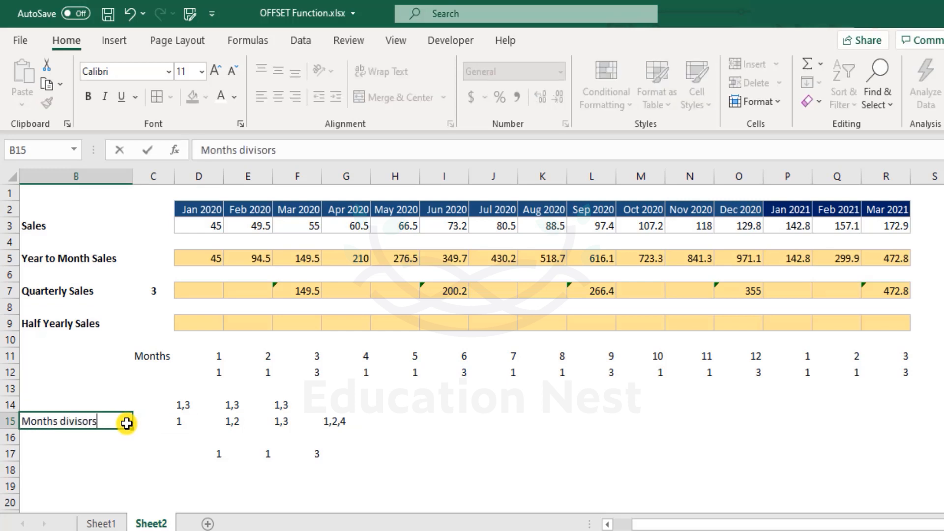
key("Return")
key("Up")
key("Up")
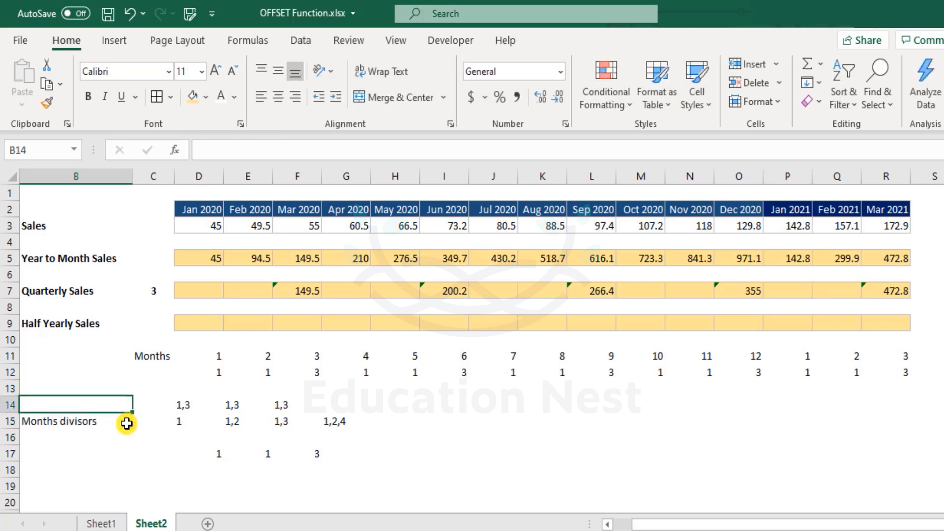
type("Diviso")
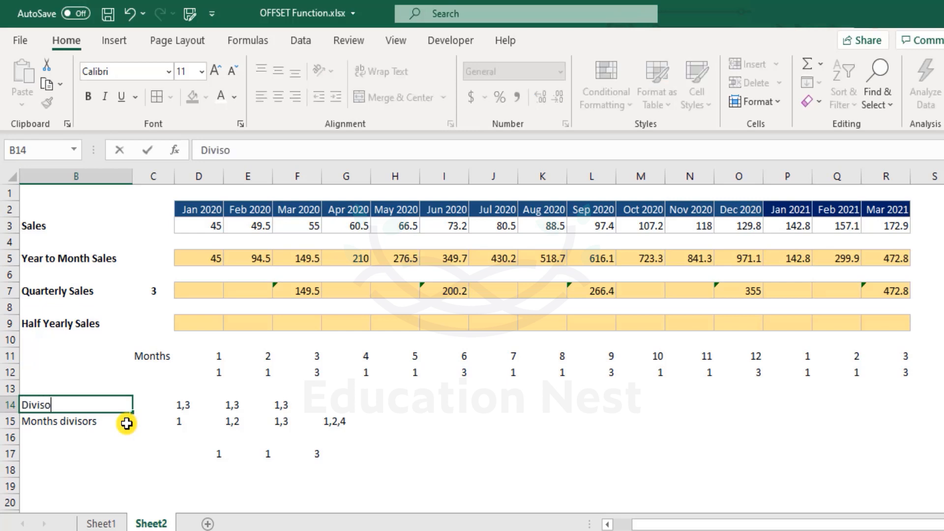
type("rs of 3")
key("Return")
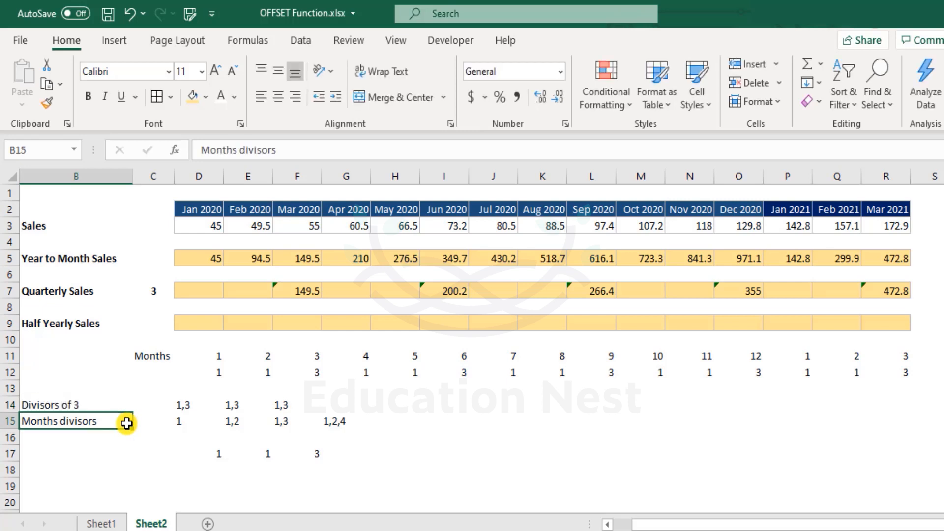
left_click(338, 422)
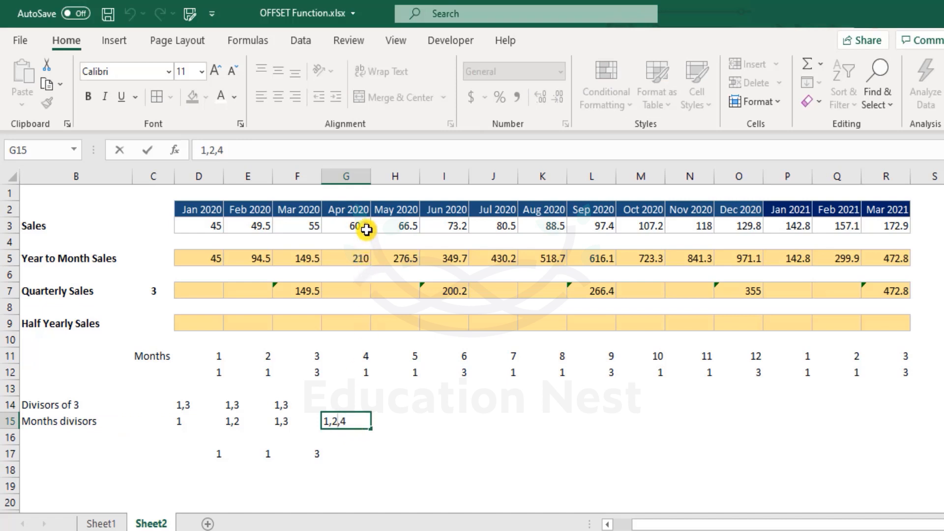
double_click(337, 427)
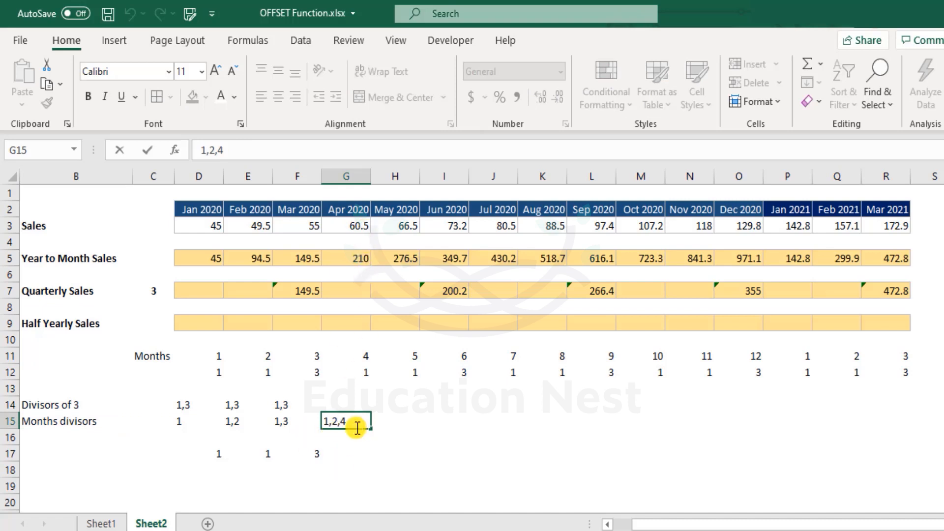
key("Escape")
- Complete the April example by entering 1,3 in G14 and its greatest common divisor 1 in G17
left_click(349, 400)
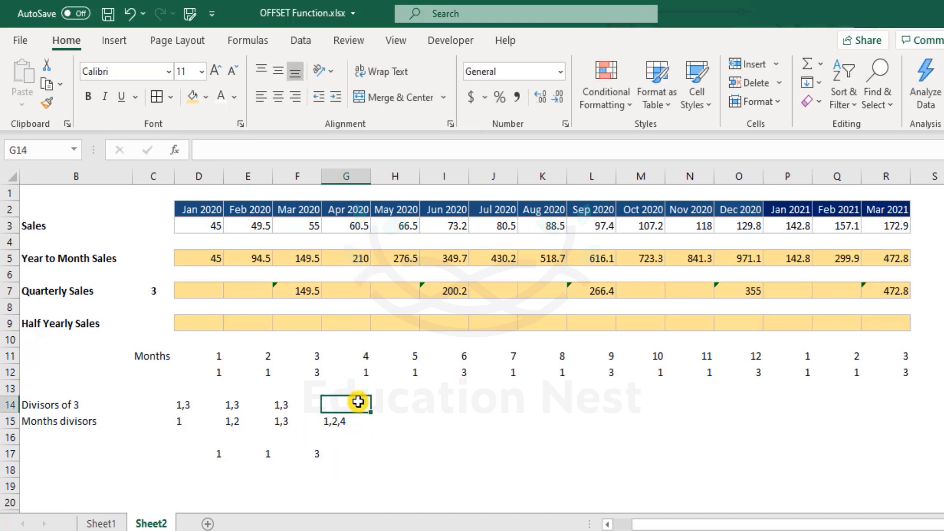
type("1,3")
key("Return")
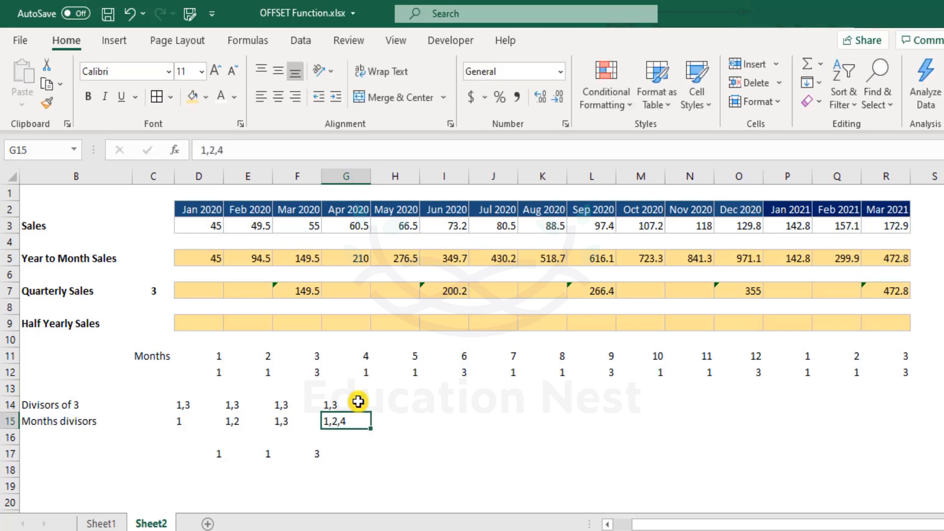
left_click_drag(358, 401, 333, 418)
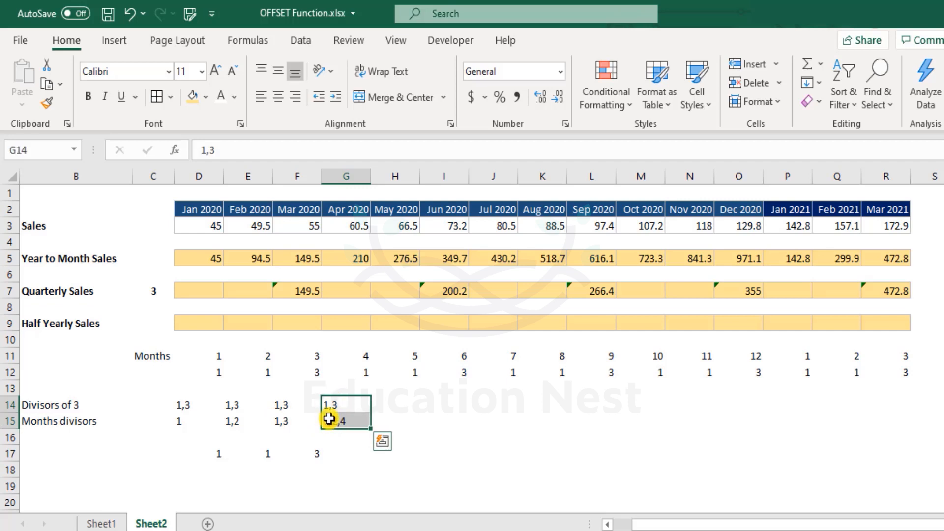
left_click(357, 453)
type("1")
key("Return")
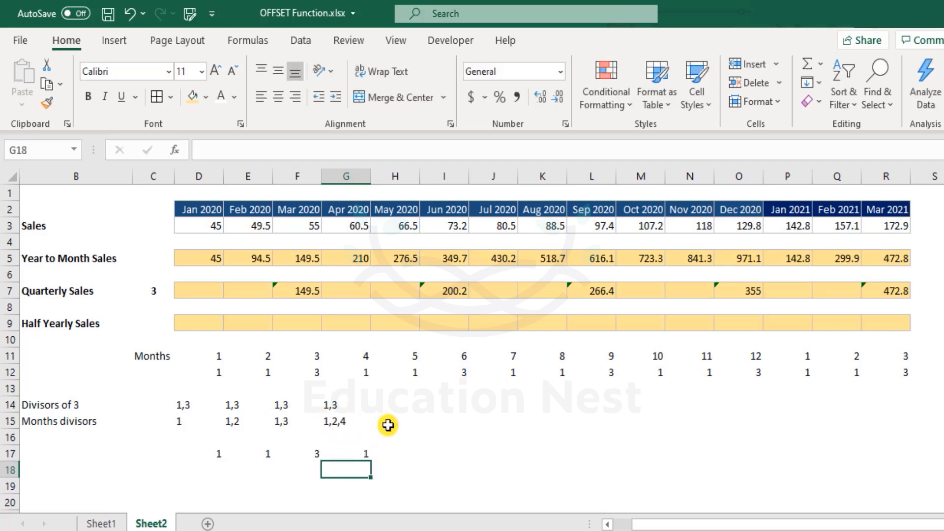
- Enter 1,3 in H14 and fill it across the Divisors of 3 row to R14
left_click(406, 402)
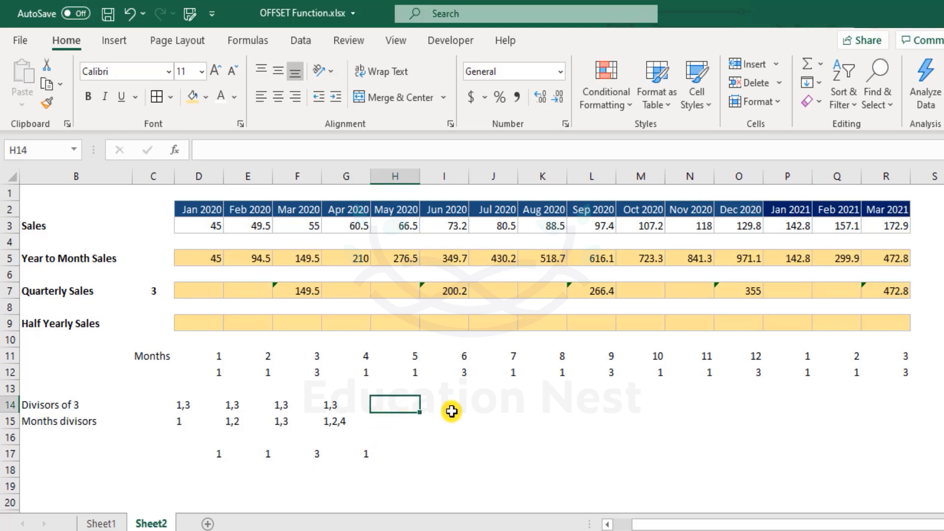
type("1,3")
key("Return")
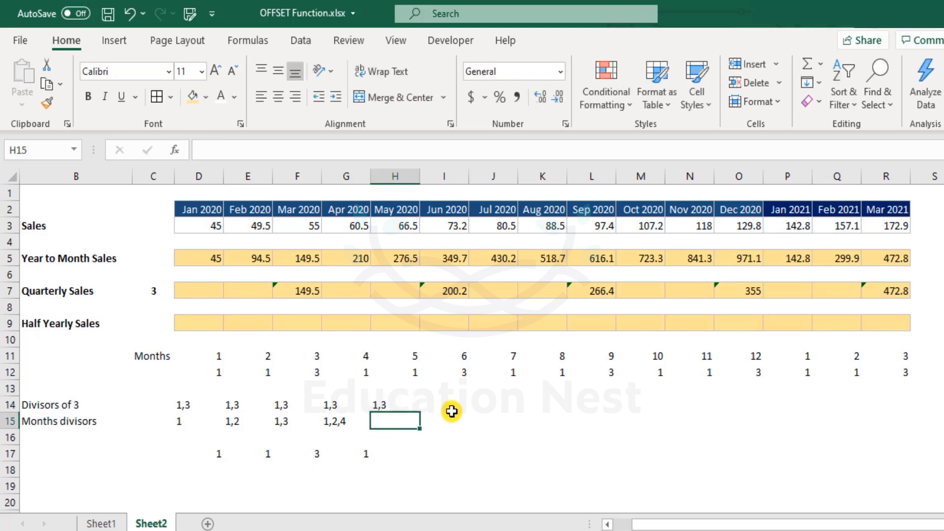
key("Up")
key("shift+Right")
key("shift+Right")
key("shift+Right")
key("shift+Right")
key("shift+Right")
key("shift+Right")
key("shift+Right")
key("shift+Right")
key("shift+Right")
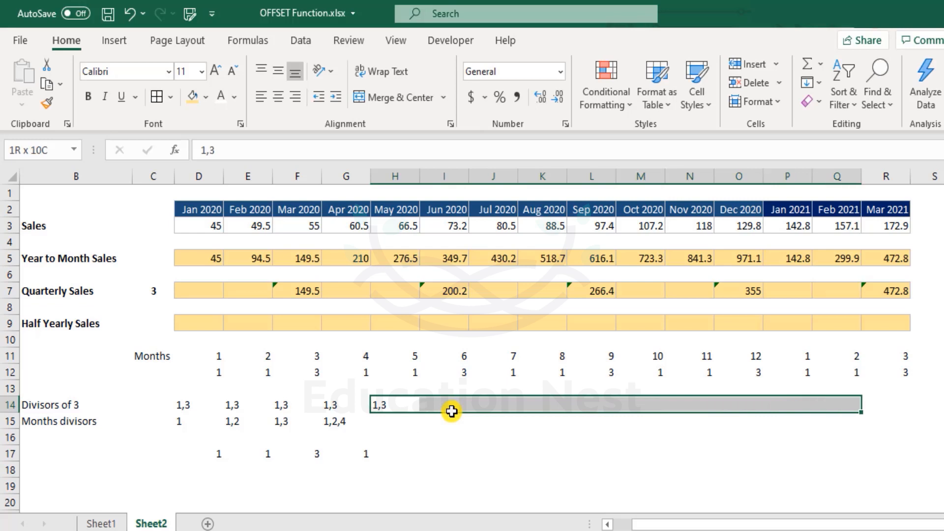
key("shift+Right")
key("ctrl+r")
- Complete the May example by entering 1,5 in H15 and its greatest common divisor 1 in H17
key("Left")
key("Left")
key("Left")
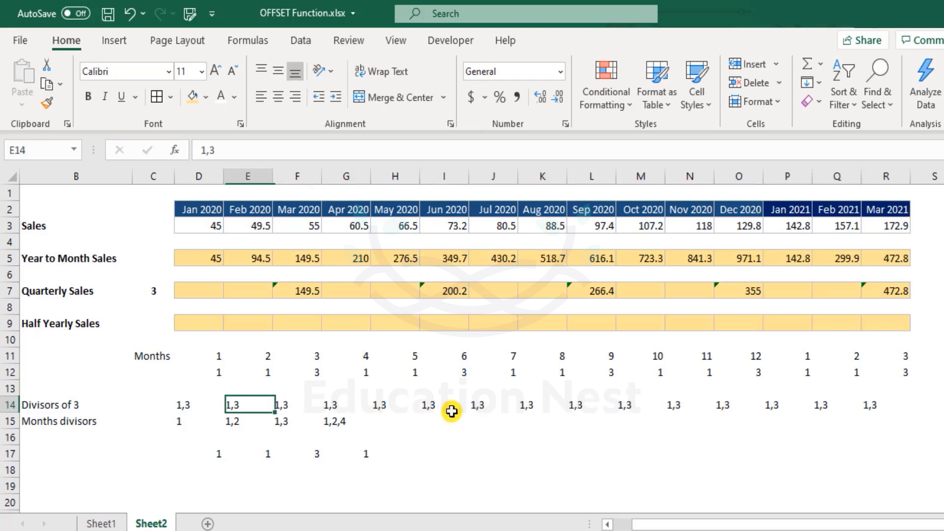
key("Left")
key("Left")
key("Left")
key("Right")
key("Right")
key("Right")
key("Right")
key("Right")
key("Right")
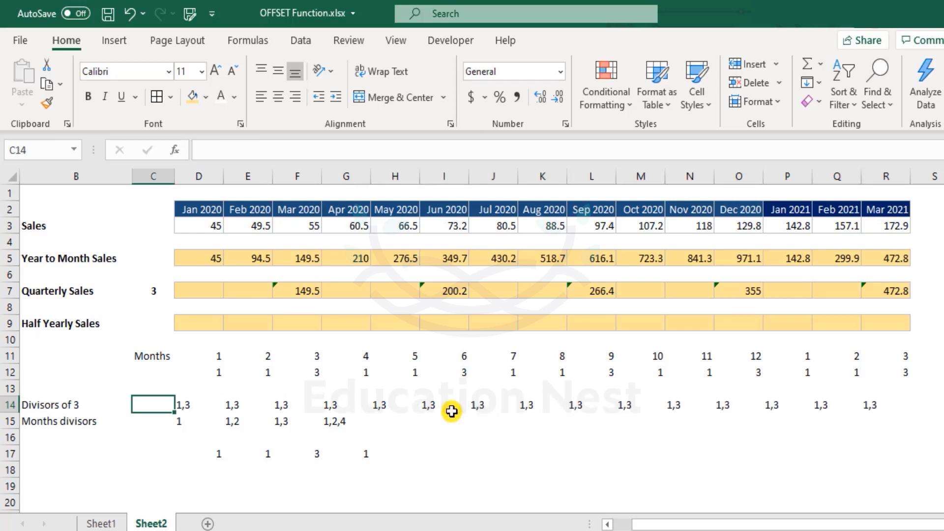
key("Down")
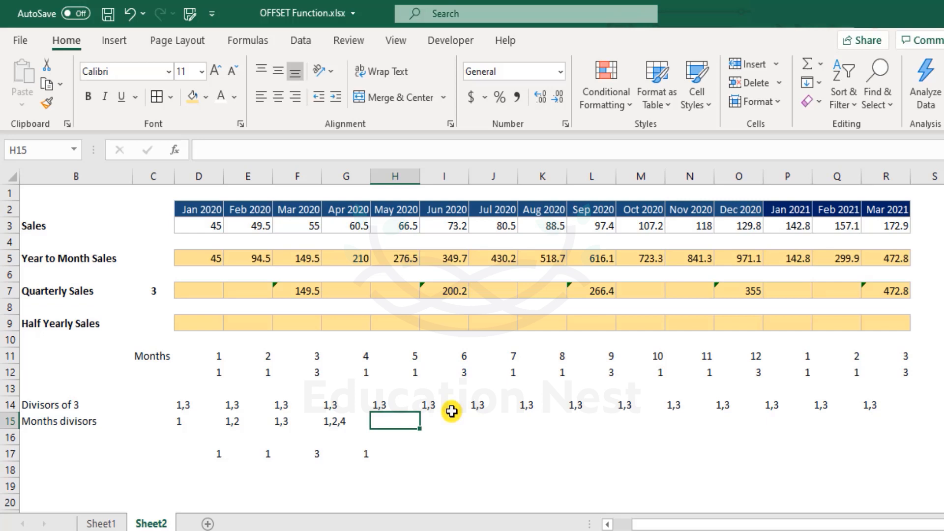
type("1,5")
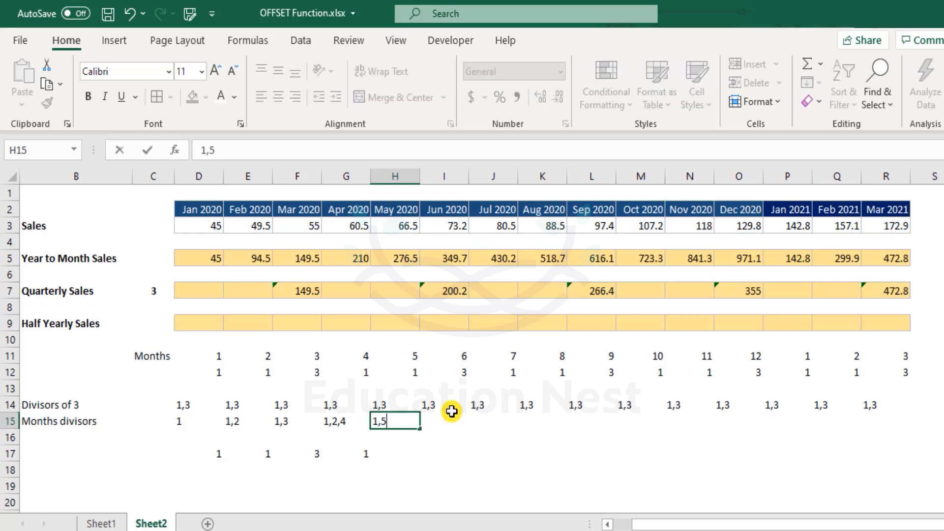
key("Return")
key("Down")
type("1")
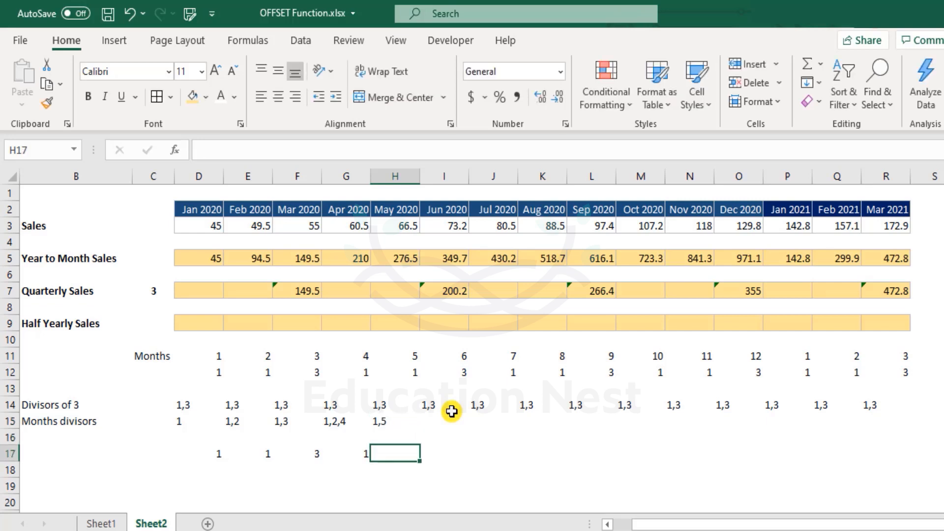
key("Tab")
- Complete the June example by entering 1,2,3 in I15 and its greatest common divisor 3 in I17
key("Up")
key("Up")
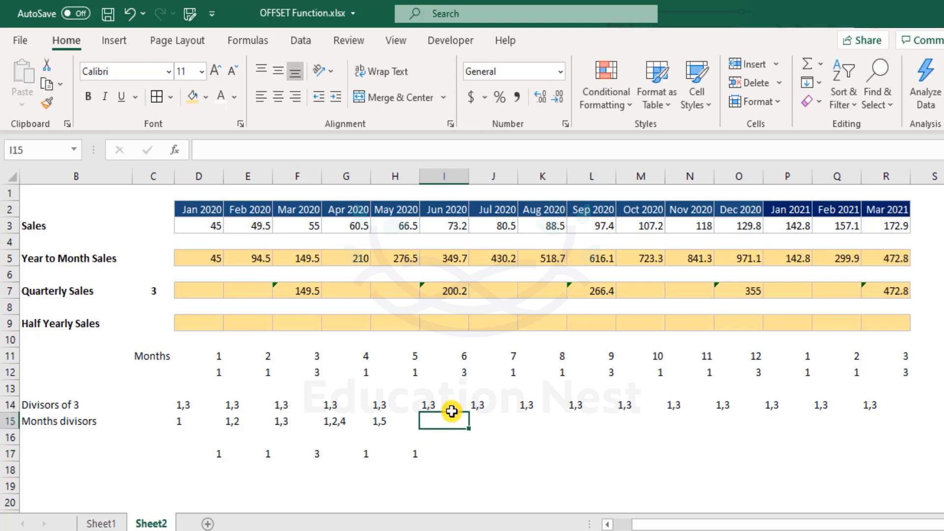
type("1,2,3")
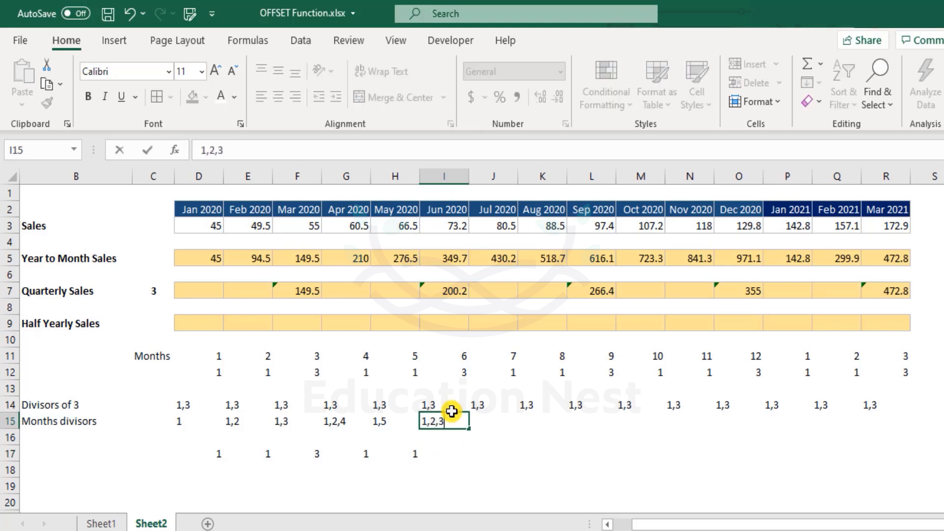
key("ctrl+Return")
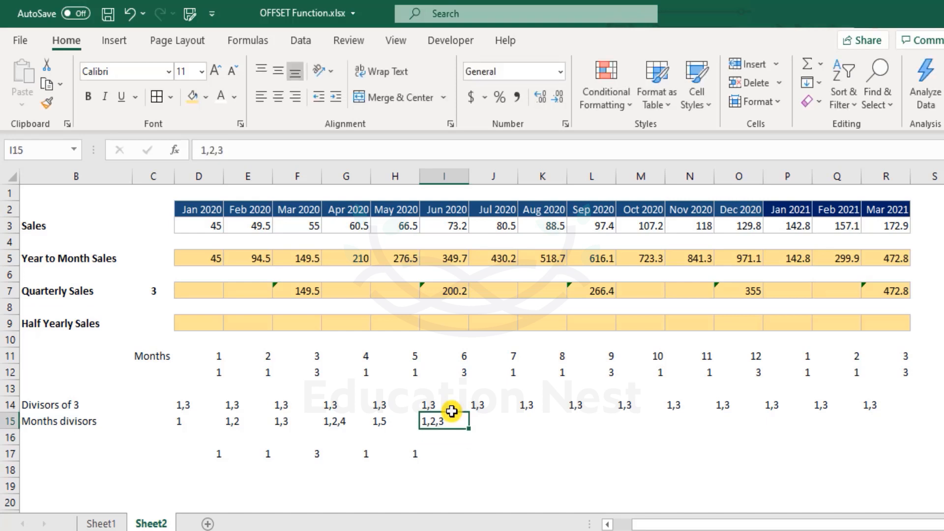
left_click(451, 411, "shift")
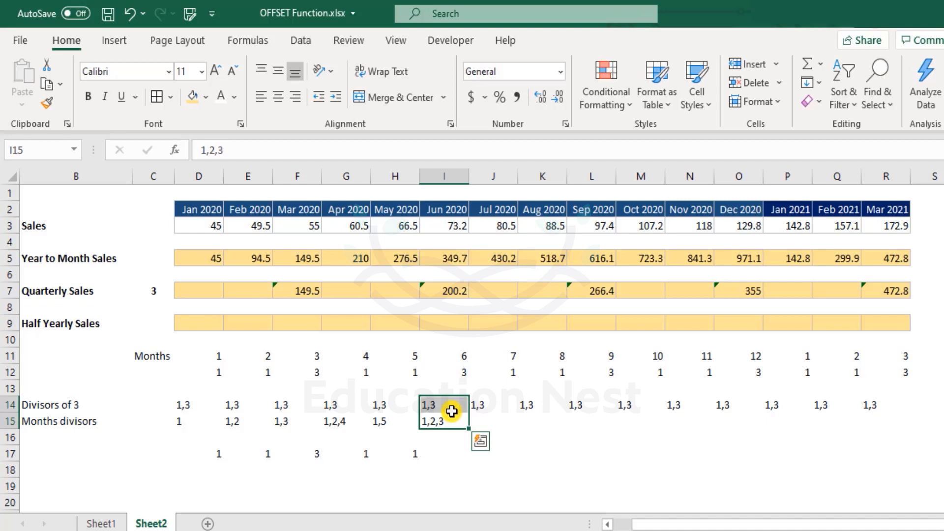
key("Down")
key("Down")
type("3")
key("Return")
- Enter the note Greatest Common Divisor in I19 below the June example
key("Down")
type("GC")
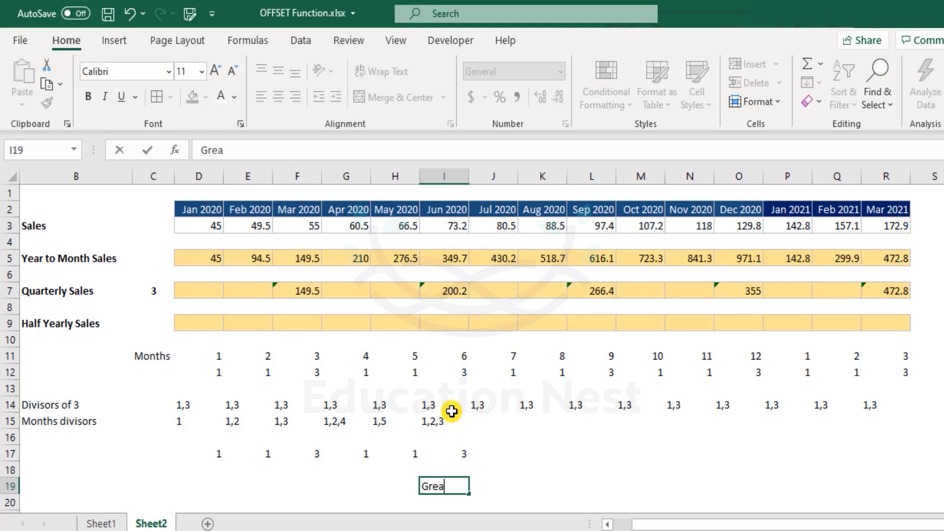
type("eatest Common Divisore")
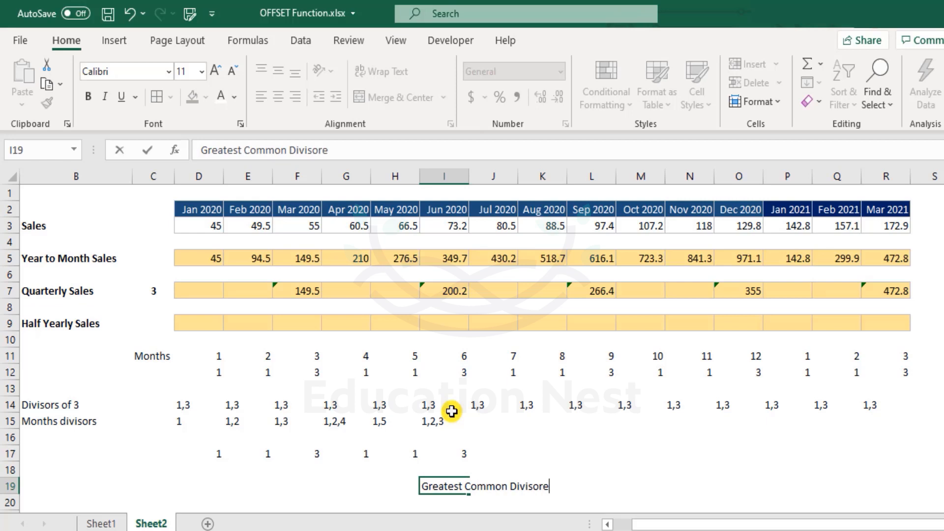
key("BackSpace")
key("Return")
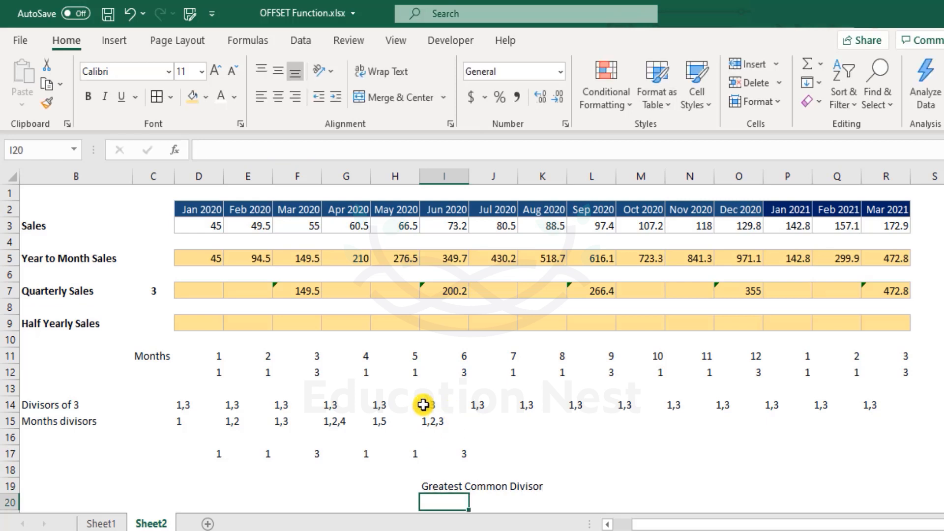
- Compare the GCD formula results in row 12 with the example divisors in rows 14 and 15 and the manual results in row 17
left_click_drag(432, 401, 433, 416)
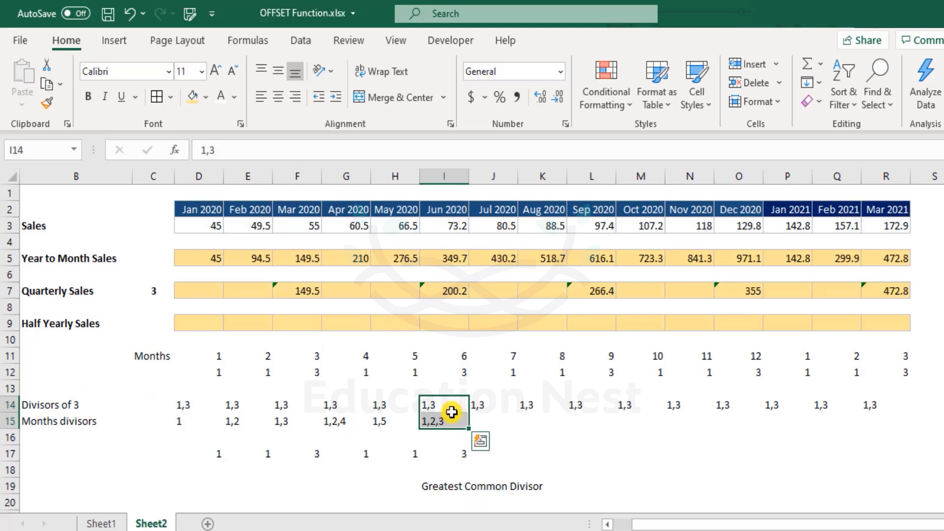
left_click(517, 485)
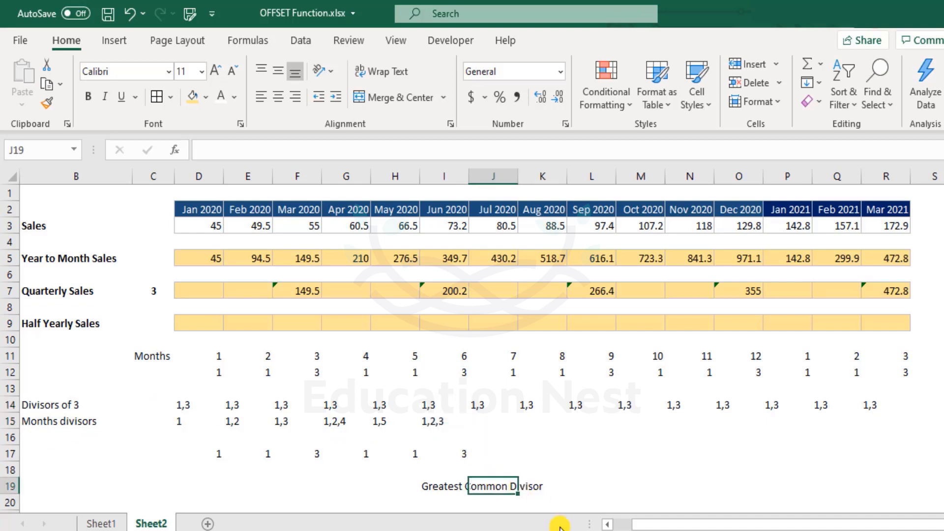
left_click(459, 454)
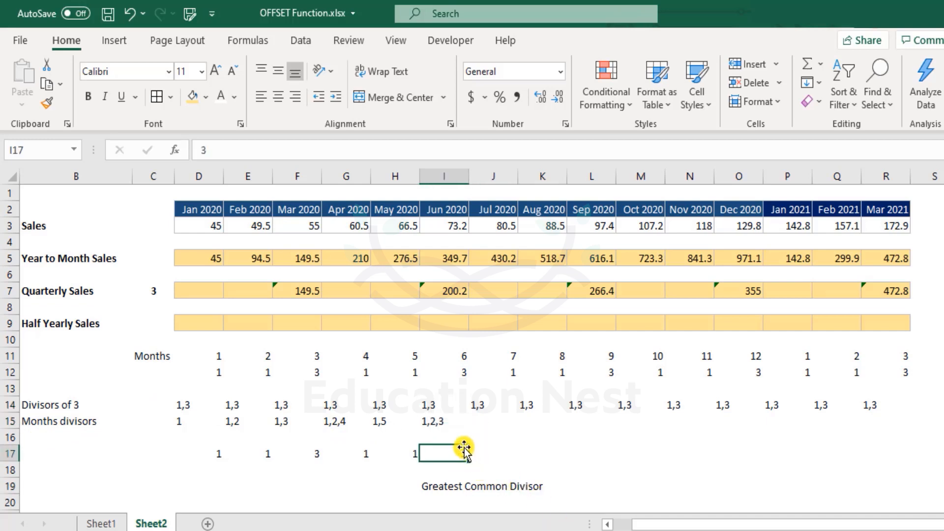
double_click(217, 373)
key("Escape")
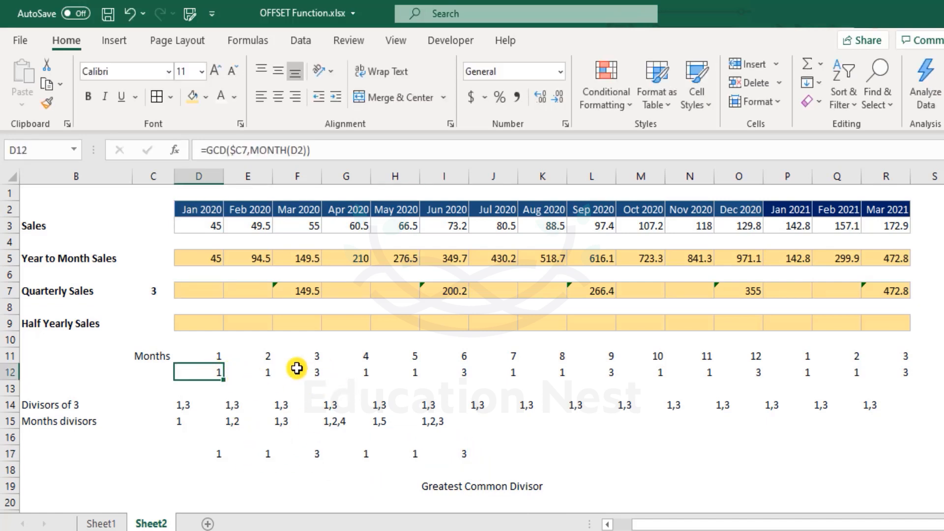
left_click(178, 409)
left_click_drag(178, 410, 402, 412)
left_click_drag(212, 372, 902, 372)
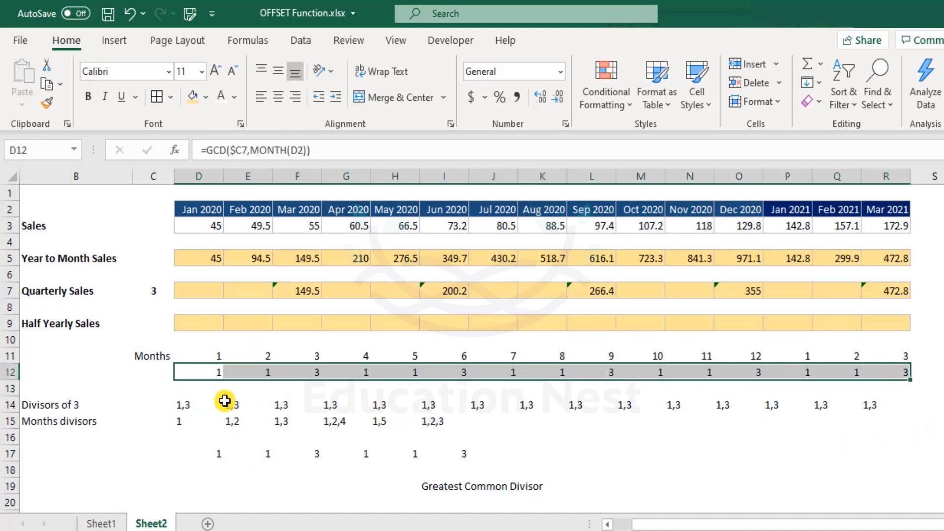
left_click(317, 459)
left_click(317, 373)
left_click_drag(363, 376, 464, 375)
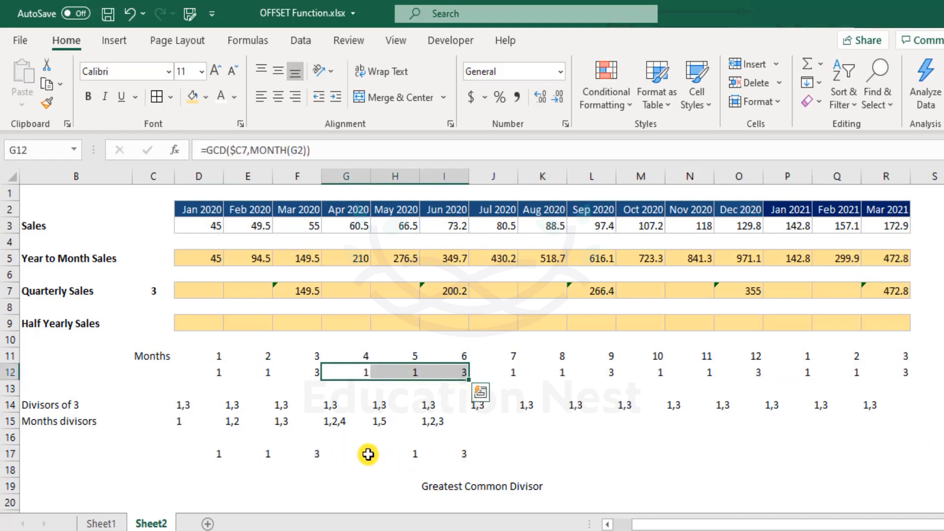
left_click_drag(368, 453, 450, 452)
left_click(514, 373)
left_click_drag(523, 373, 875, 373)
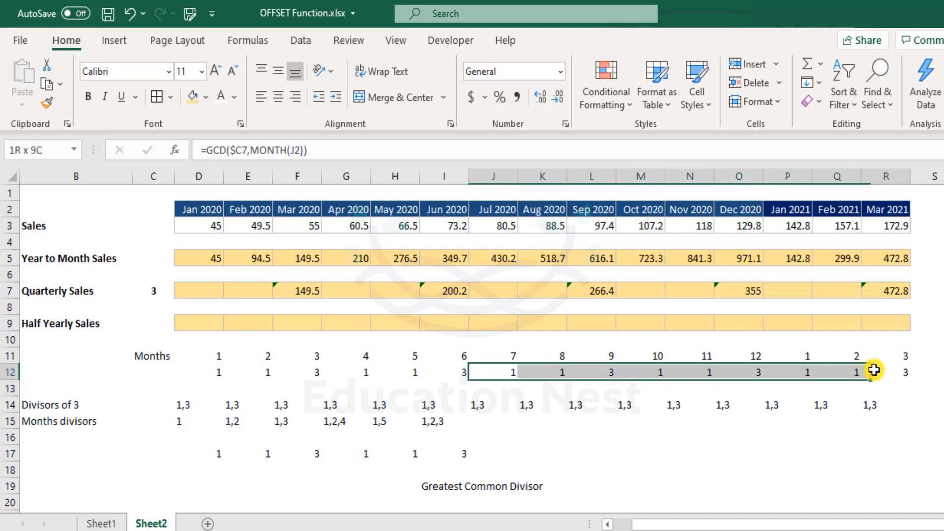
left_click(536, 486)
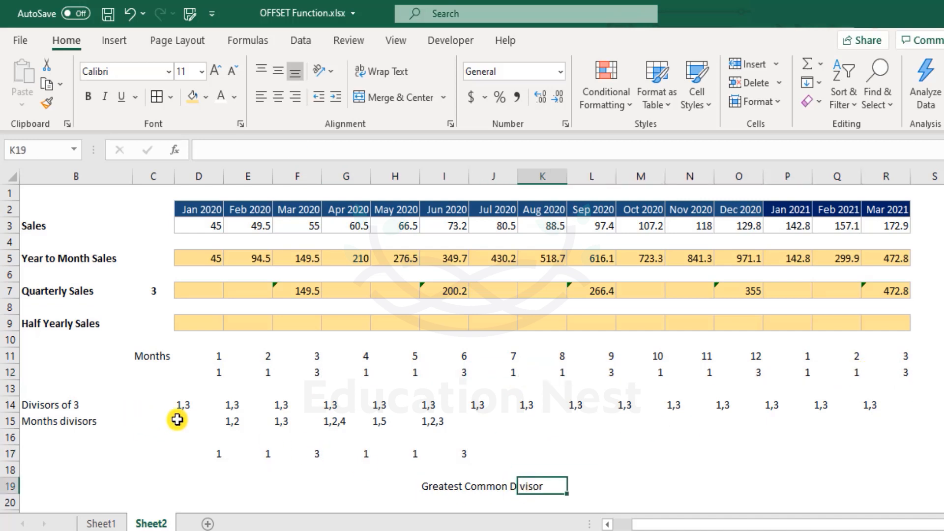
- Clear the example divisors, results and note from D14:R19
mouse_move(177, 402)
left_mouse_down()
mouse_move(872, 493)
mouse_move(880, 478)
left_mouse_up()
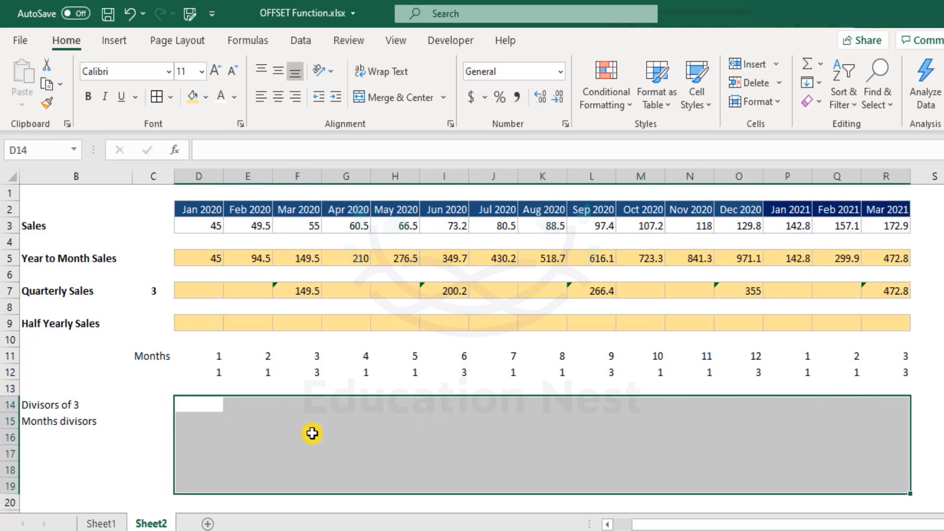
key("Delete")
- Begin an IF formula in the January 2020 Quarterly Sales cell D7 with the test GCD($C7,MONTH(D2))=3
left_click(197, 291)
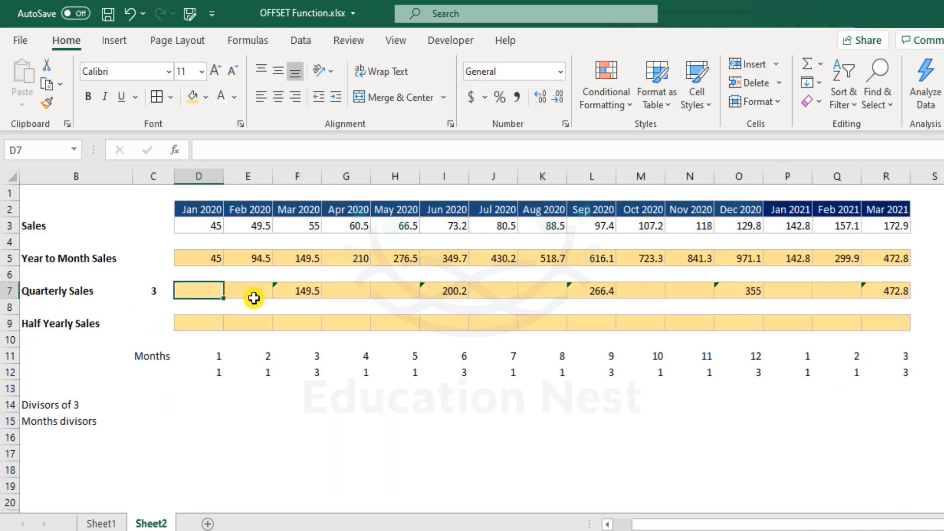
type("=if ")
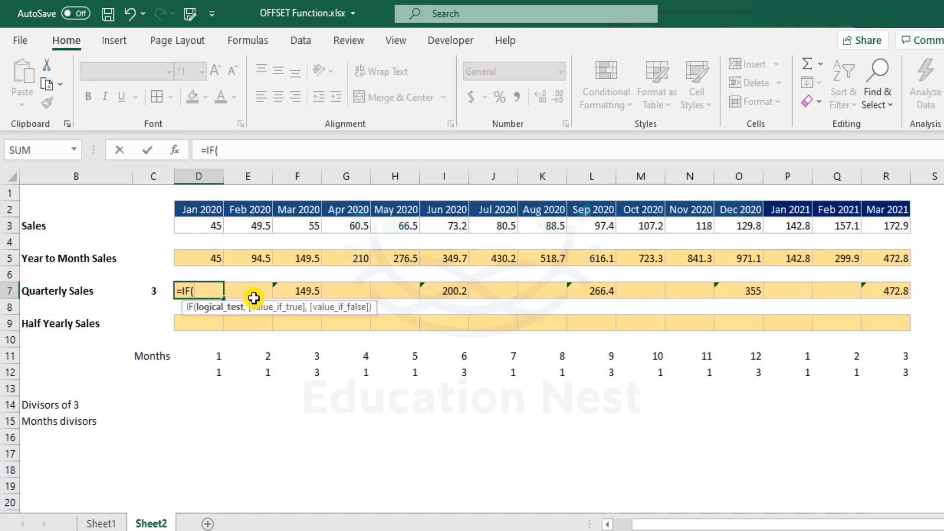
type("GCD(")
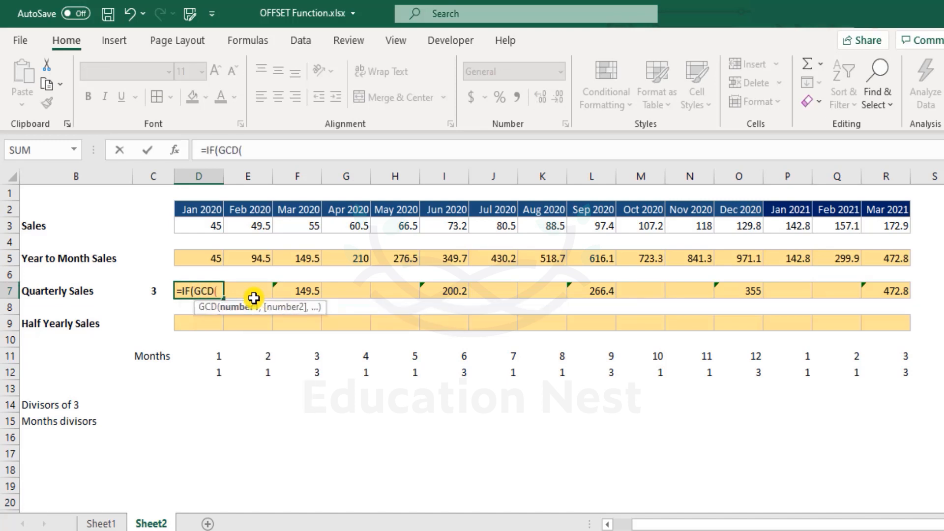
left_click(150, 290)
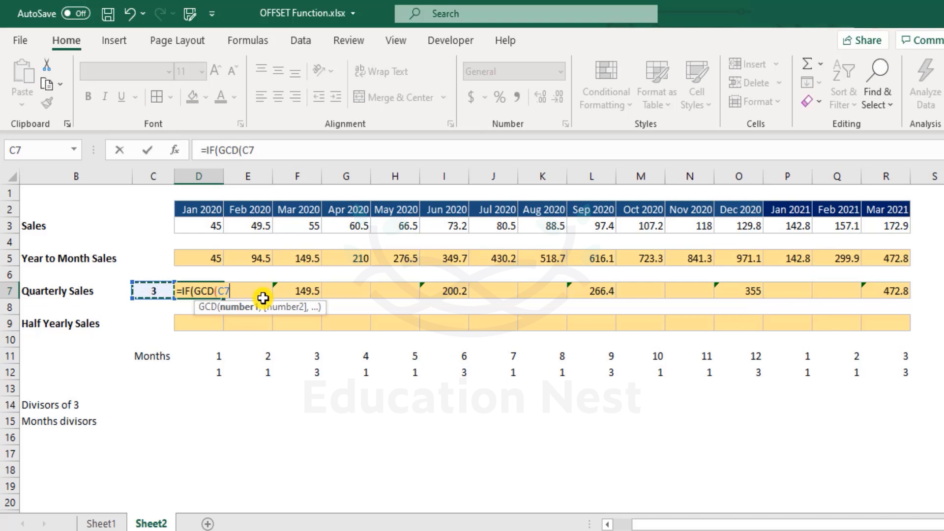
left_click(218, 291)
type("$")
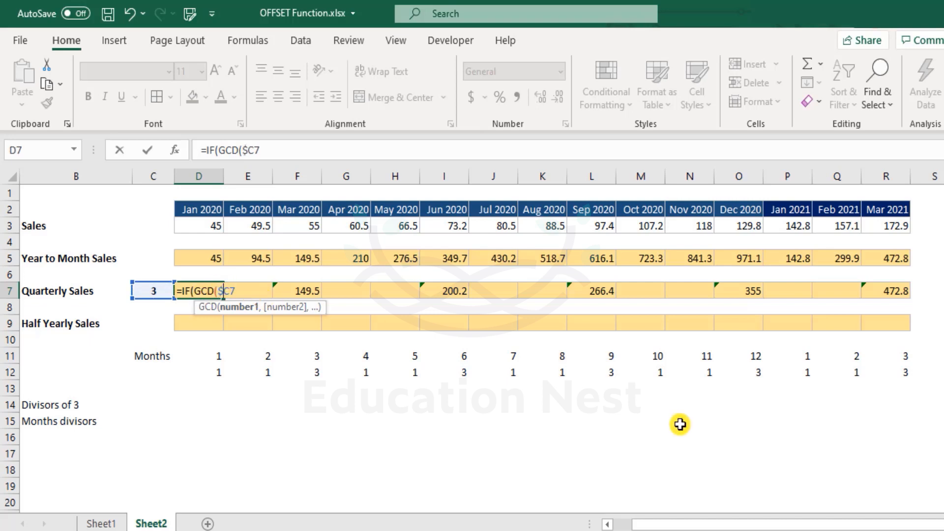
type(",mon")
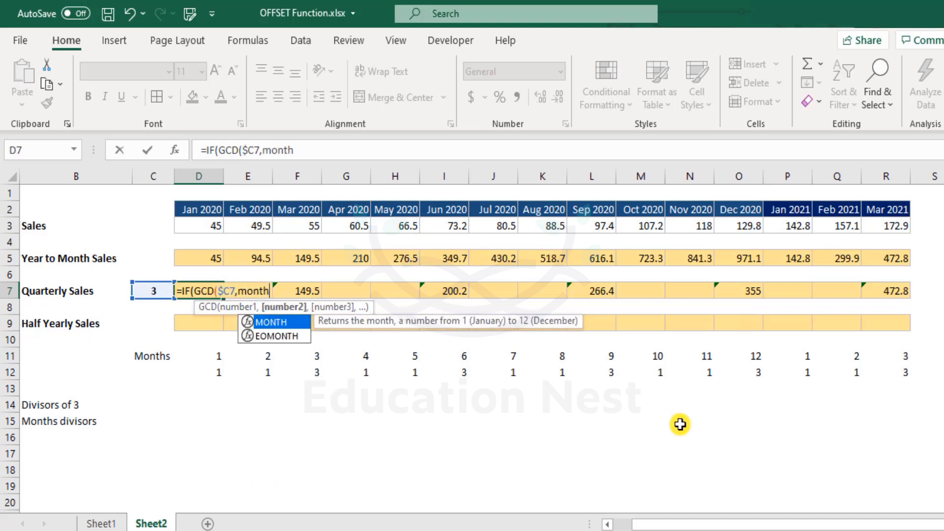
type("th")
key("Tab")
left_click(194, 210)
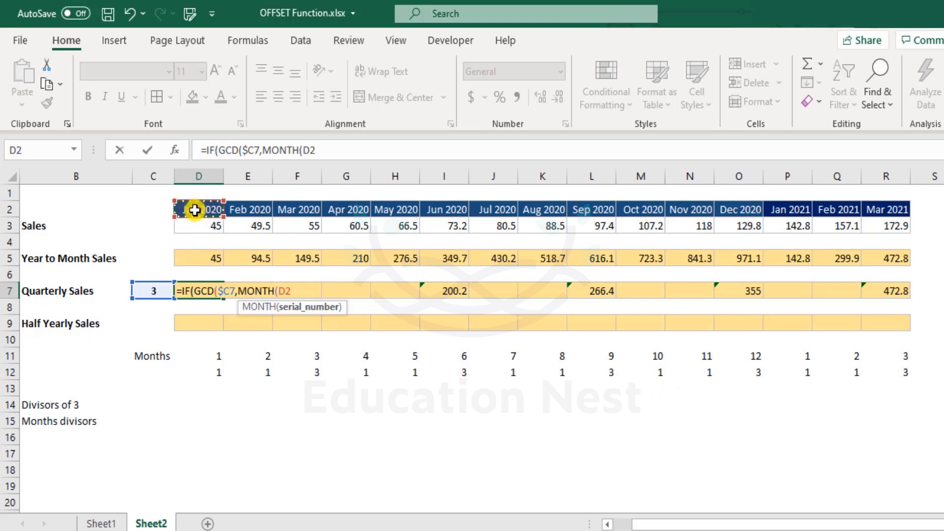
type(")")
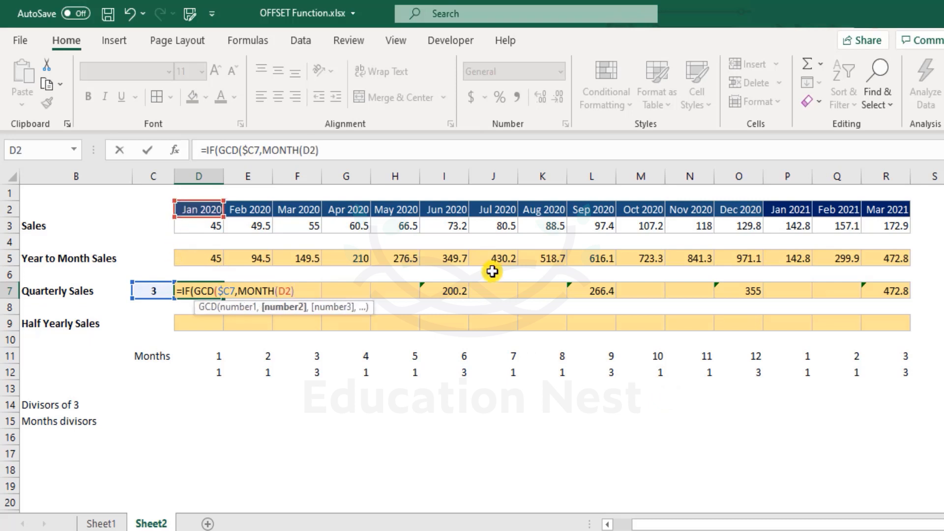
type(")=3")
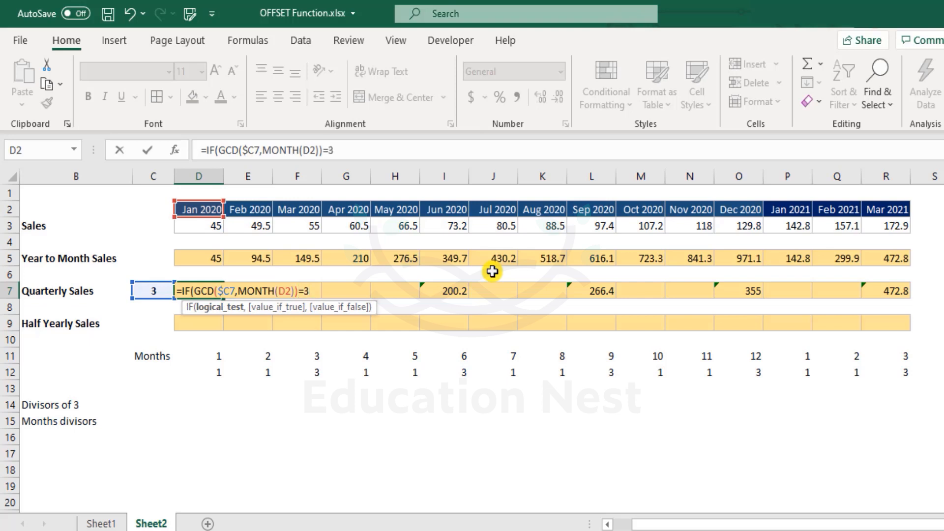
left_click_drag(193, 291, 313, 291)
left_click(314, 291)
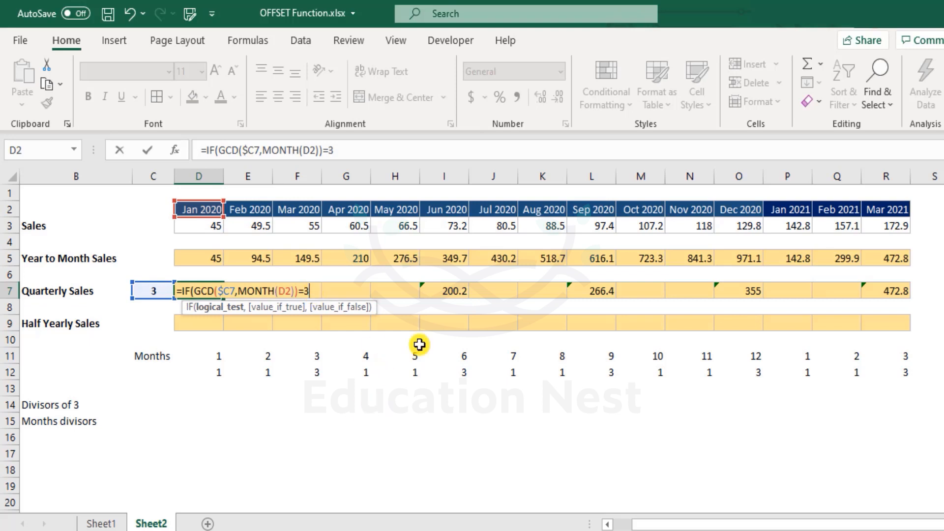
- Add SUM(OFFSET(D3,0,0,1,-$C7 as the true value of the IF formula in D7, keeping the period column absolute
type(",sum")
key("Tab")
type("off")
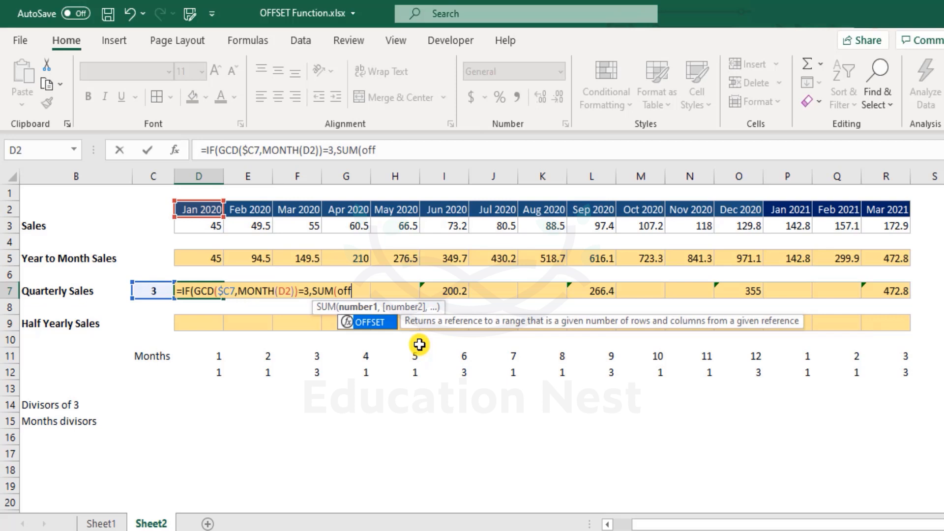
key("Tab")
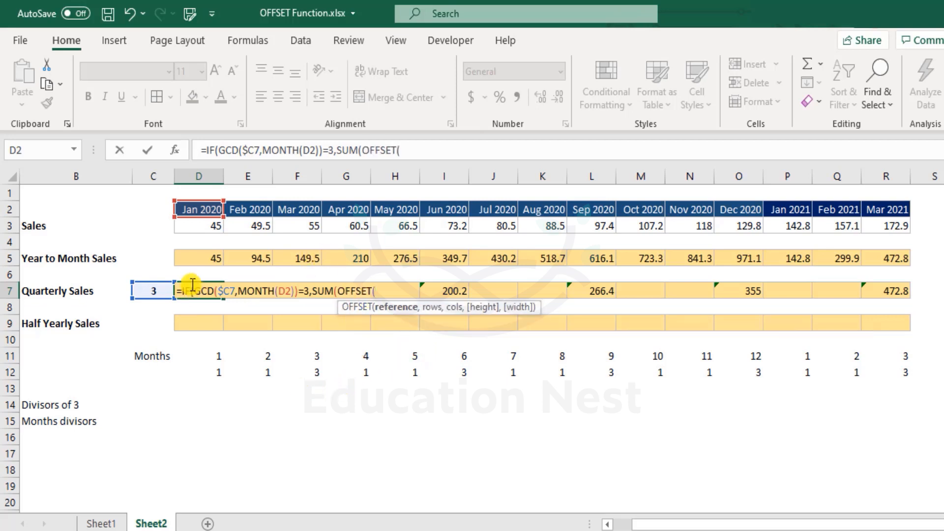
left_click(194, 226)
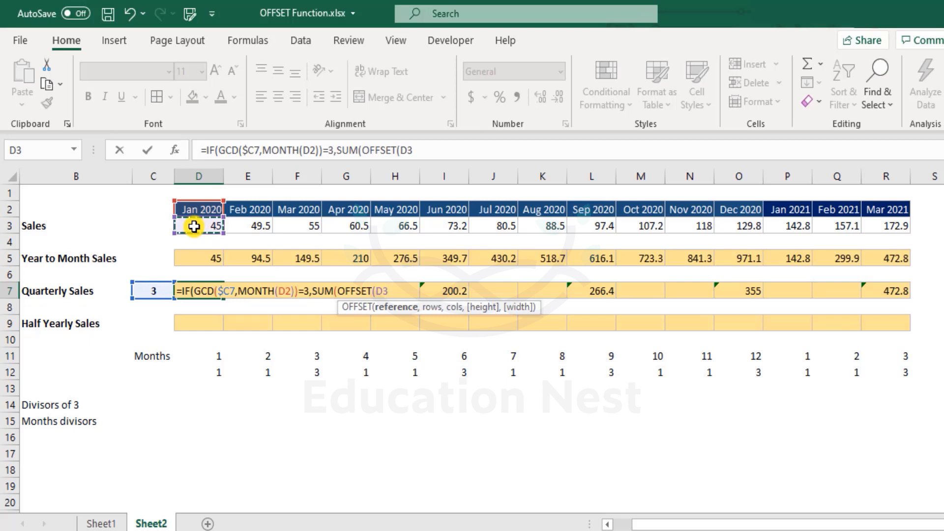
type(",")
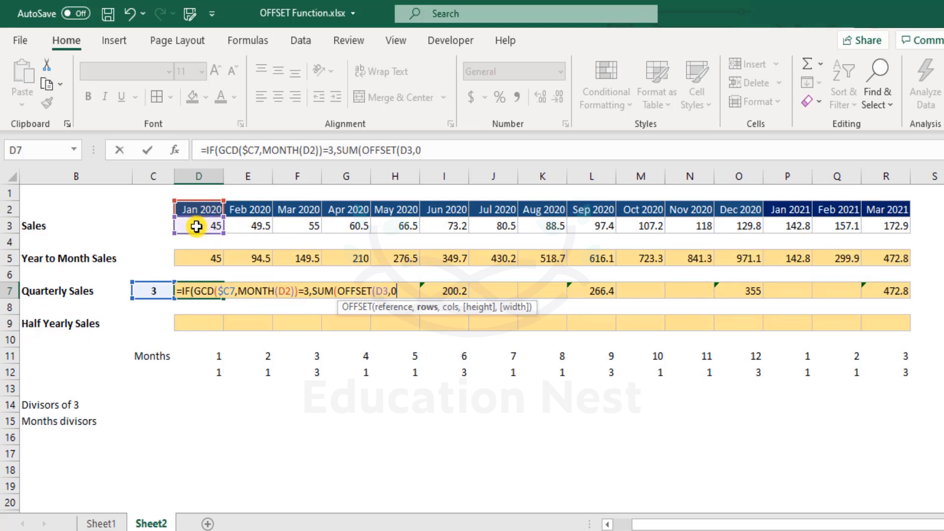
type("0,0,")
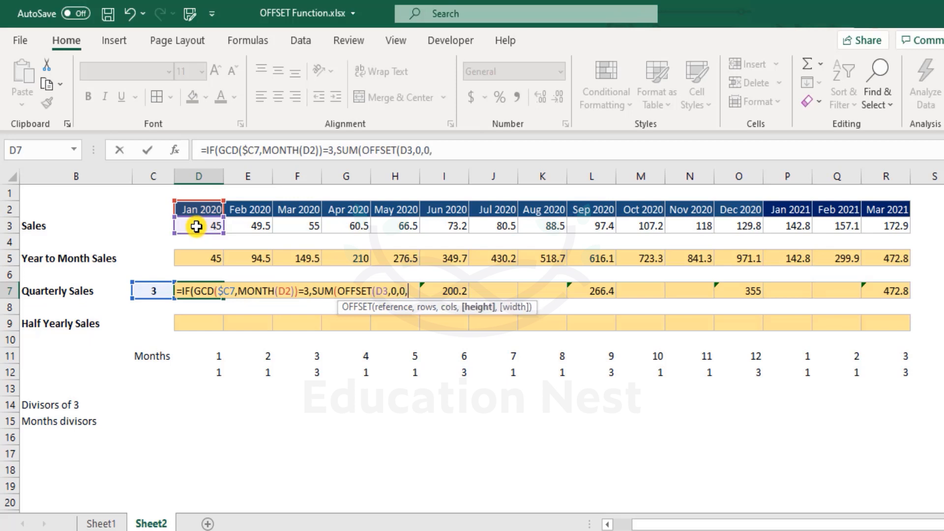
type("1,-")
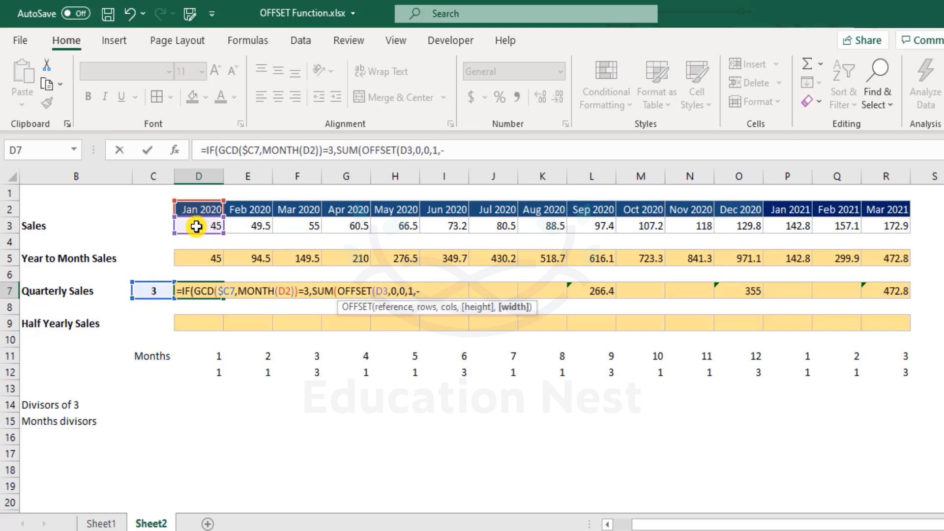
left_click(154, 289)
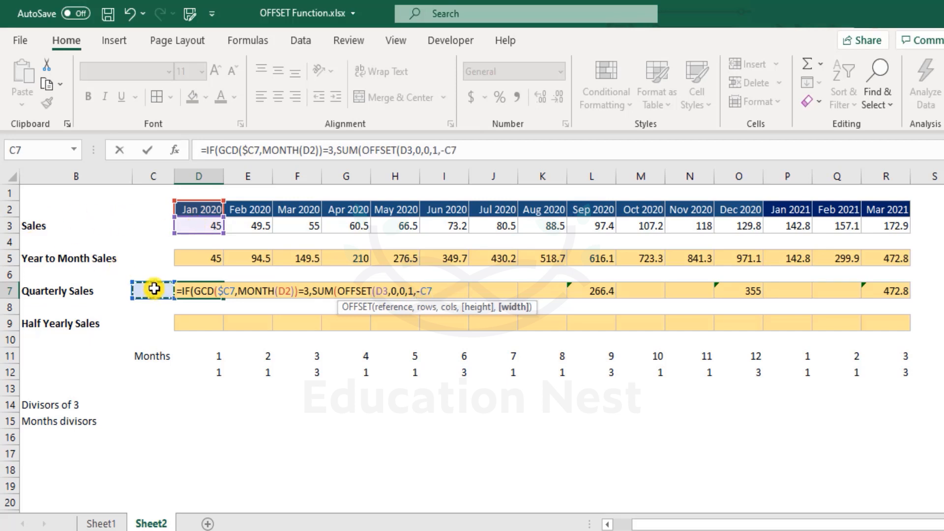
left_click(424, 292)
type("$")
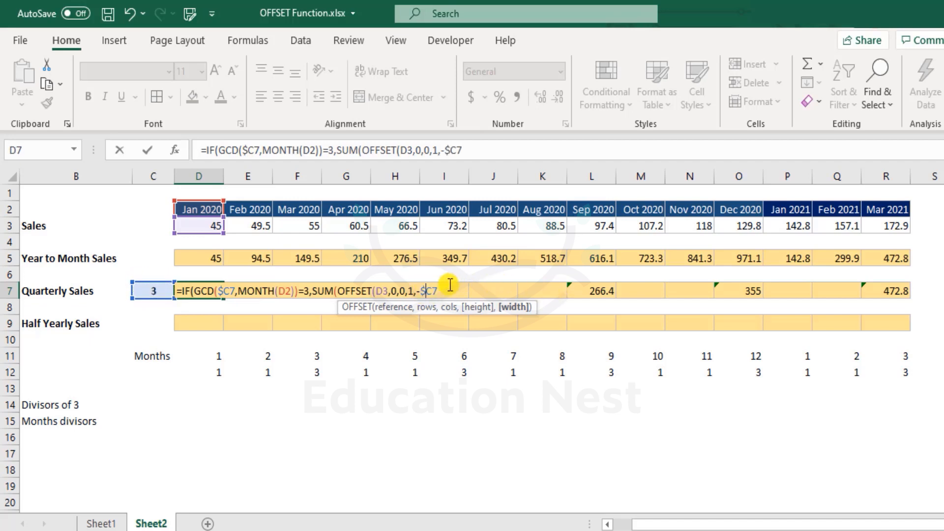
left_click_drag(419, 291, 463, 289)
type("3")
key("ctrl+z")
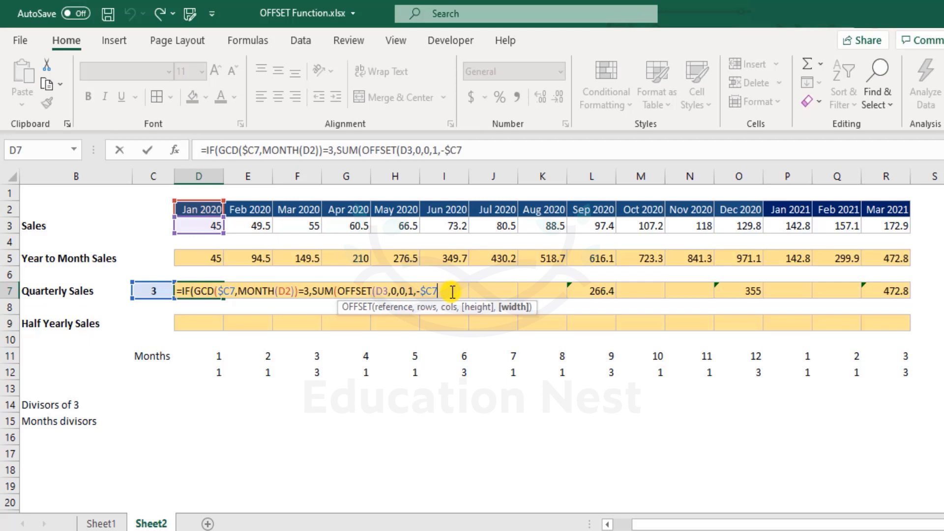
- Close the OFFSET and SUM functions in D7, add "" as the false value and commit the IF formula
type(")")
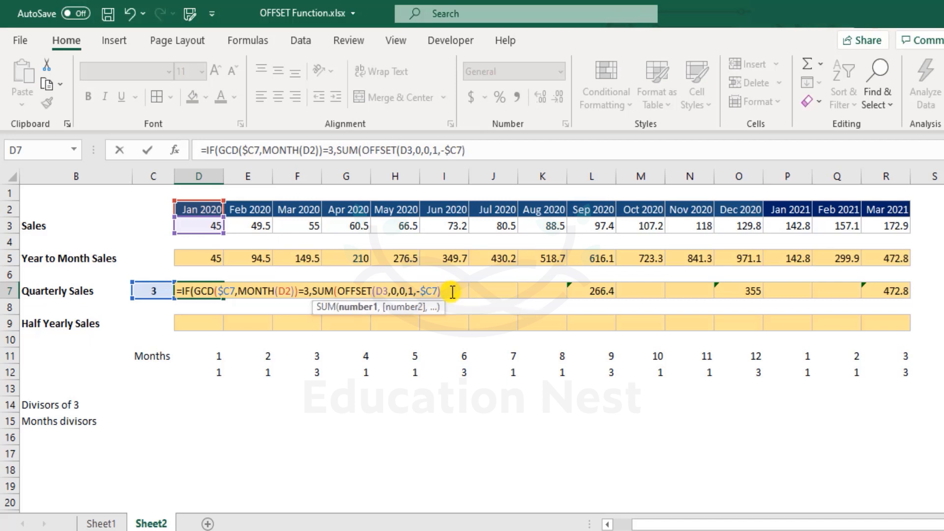
type(")")
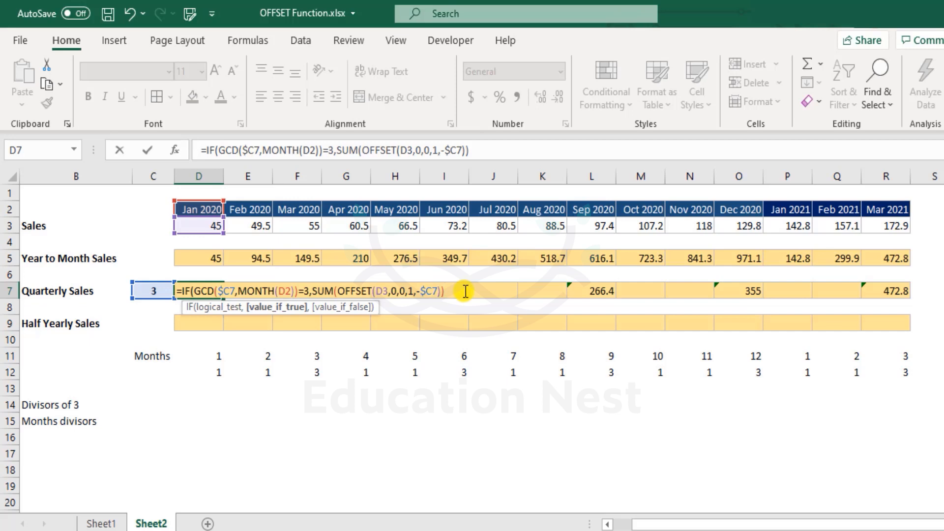
type(",")
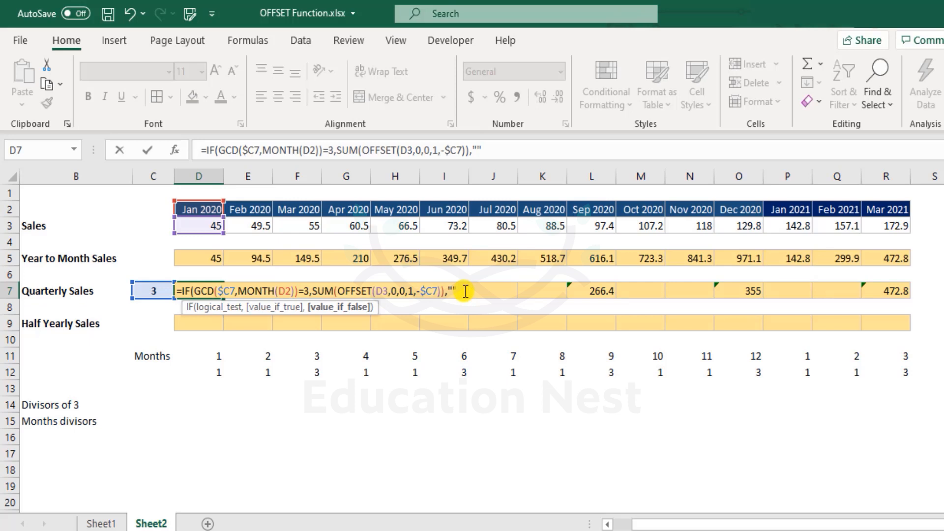
type(")")
key("ctrl+Return")
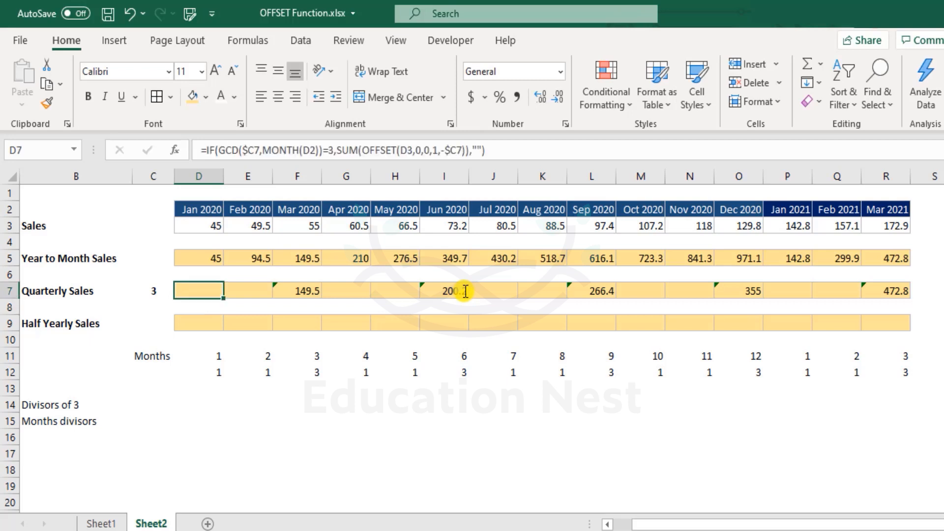
- Fill the Quarterly Sales formula from D7 across to March 2021 in R7
key("shift+Right")
key("shift+Right")
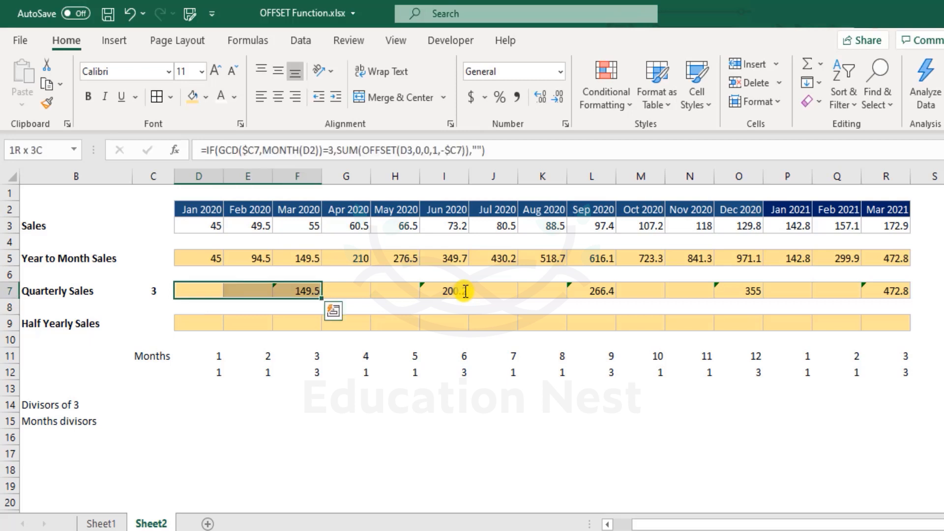
key("shift+Right")
key("shift+Right")
key("shift+Right")
key("shift+Right")
key("shift+Right")
key("shift+Right")
key("shift+Right")
key("shift+Right")
key("shift+Right")
key("shift+Right")
key("shift+Right")
key("shift+Right")
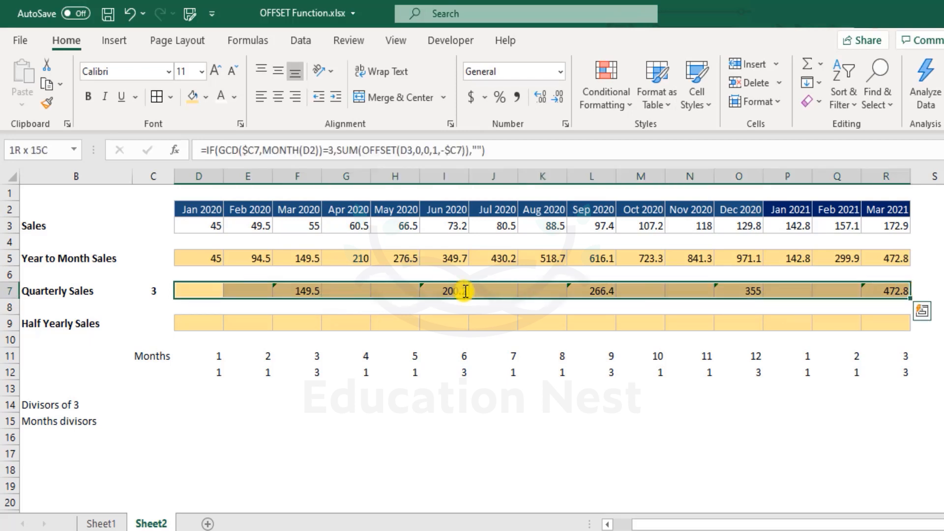
key("ctrl+r")
- Review the arguments of the Quarterly Sales formula in the March 2020 cell F7
double_click(312, 290)
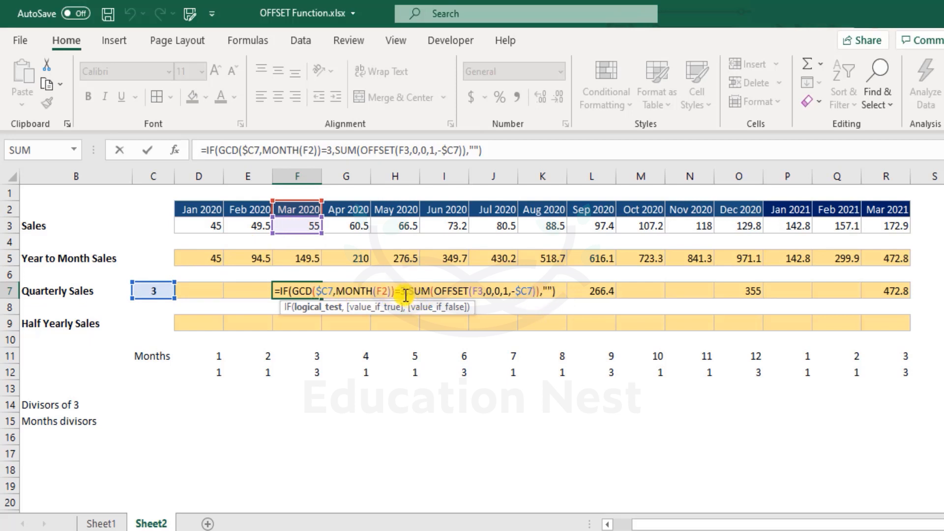
double_click(551, 290)
key("ctrl+Return")
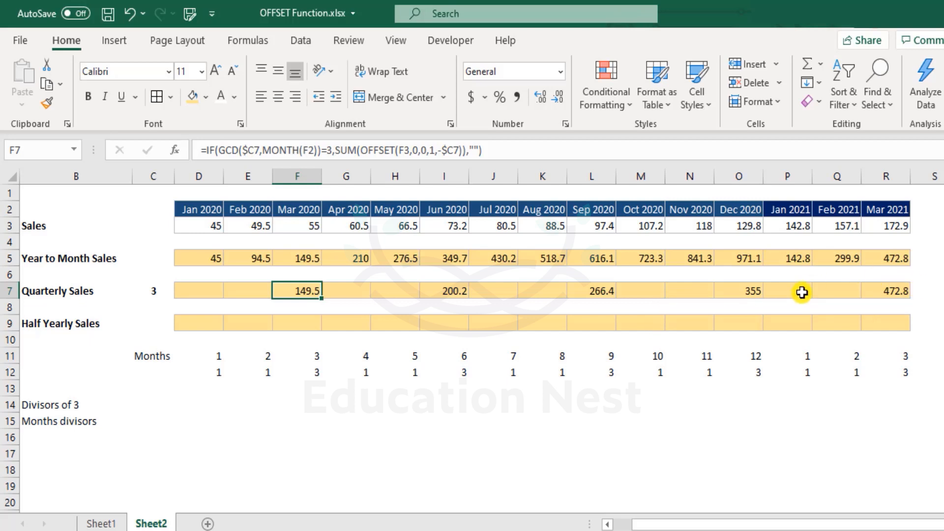
- Enter 6 as the Half Yearly Sales period in C9 and center it horizontally
left_click(187, 322)
left_click(154, 324)
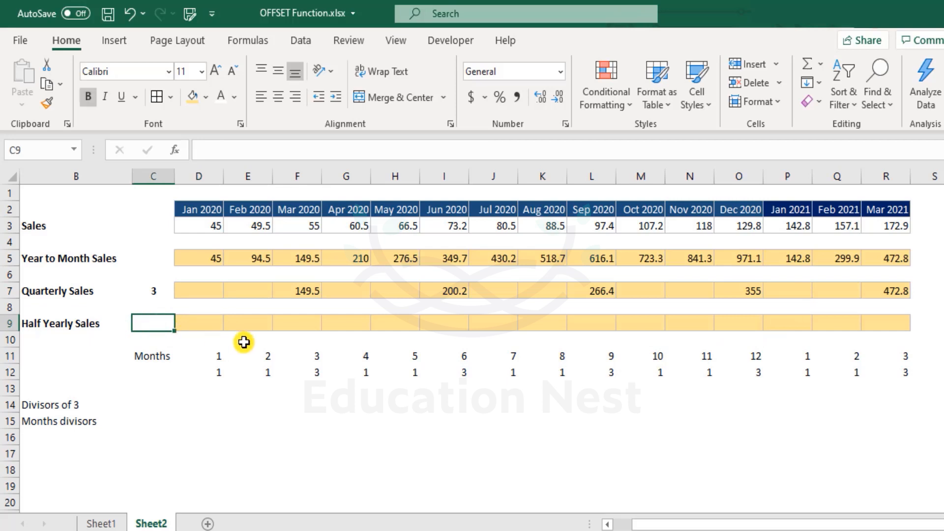
type("6")
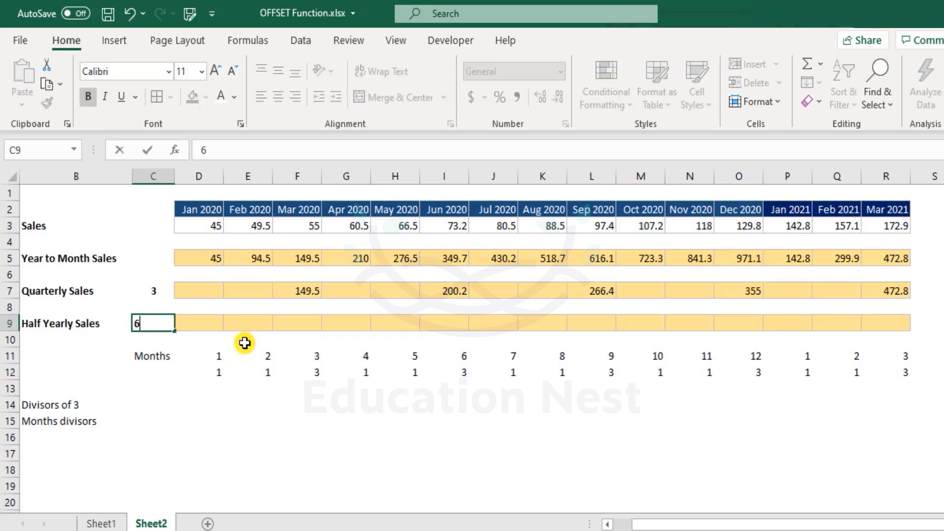
key("Return")
left_click(167, 325)
left_click(278, 98)
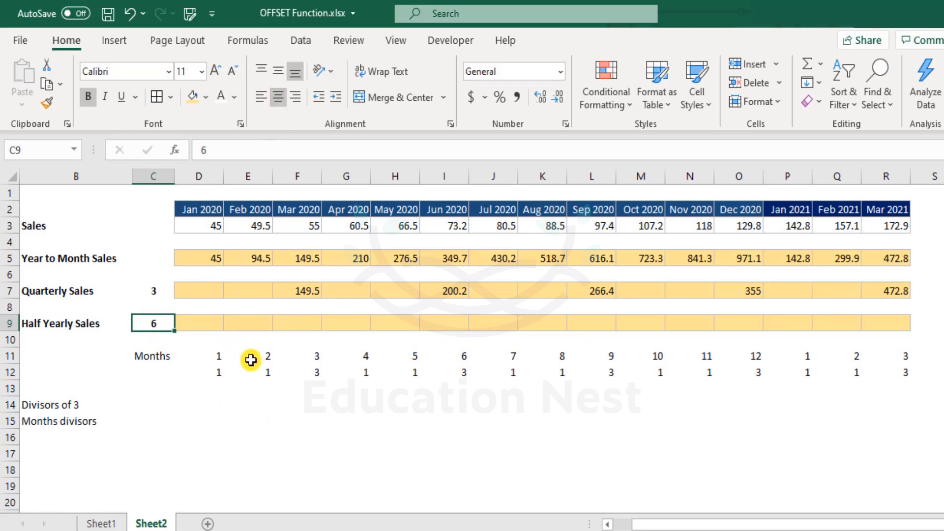
- Examine the row 12 GCD results, including those for March, September and March 2021
left_click(316, 373)
left_click(506, 372, "ctrl")
left_click(600, 371, "ctrl")
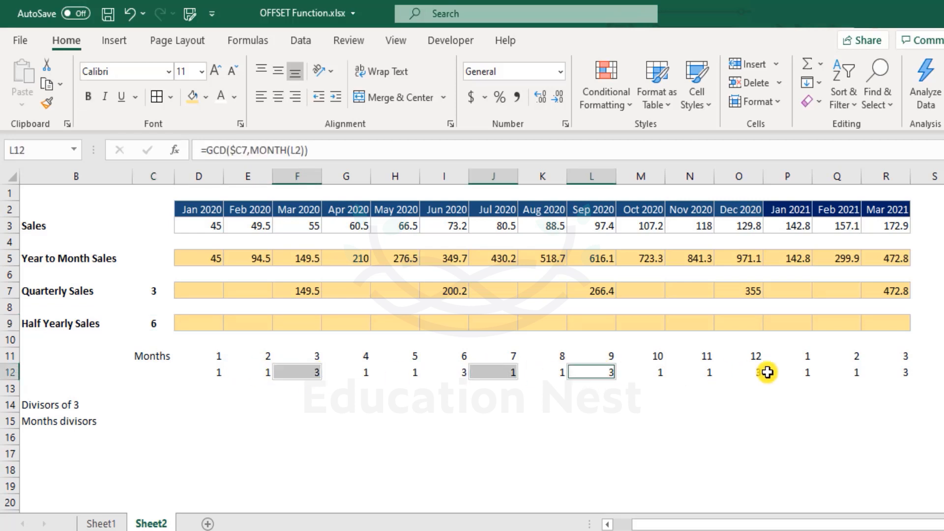
left_click(791, 372, "ctrl")
left_click(904, 369, "ctrl")
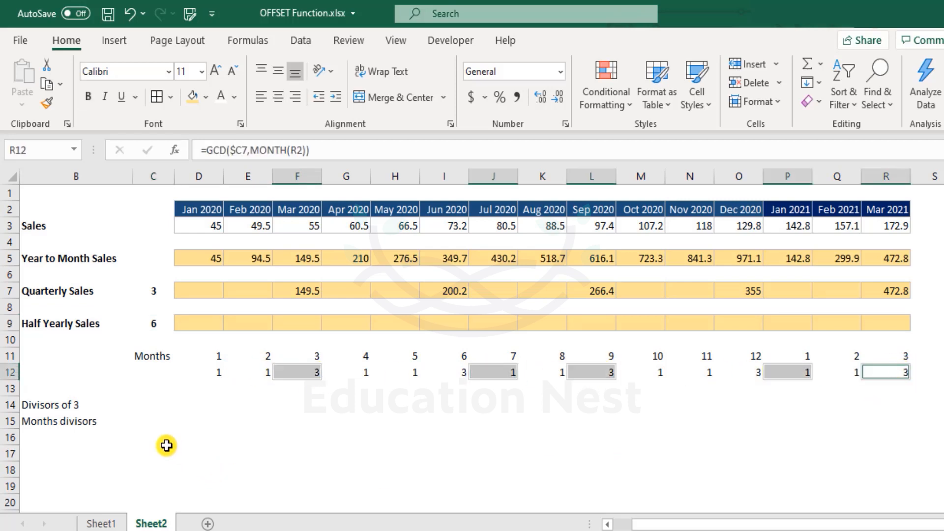
left_click(154, 436)
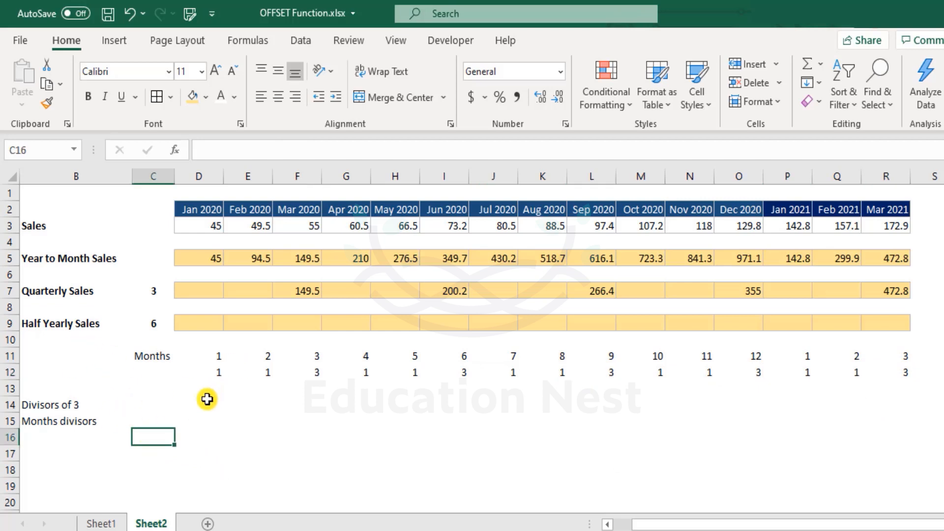
- Change the label in B14 to Divisors of 6
double_click(101, 407)
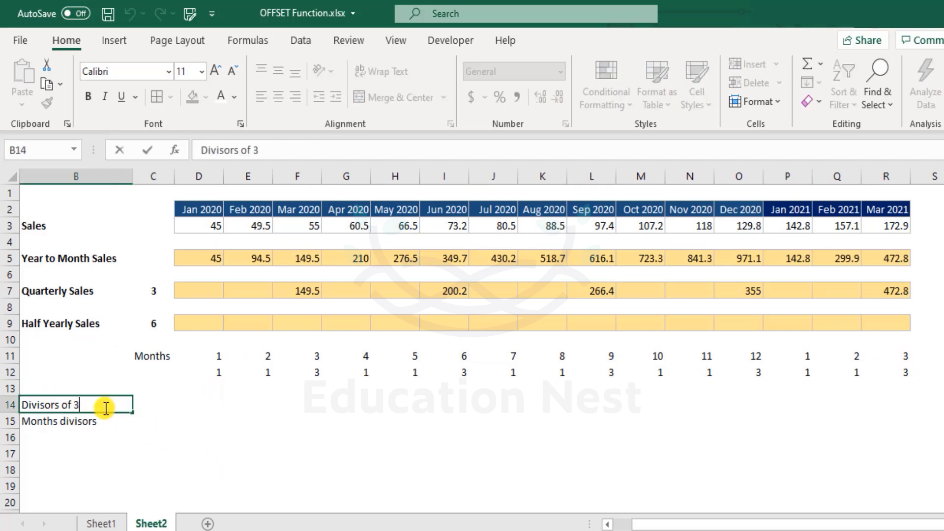
key("BackSpace")
type("6")
key("Return")
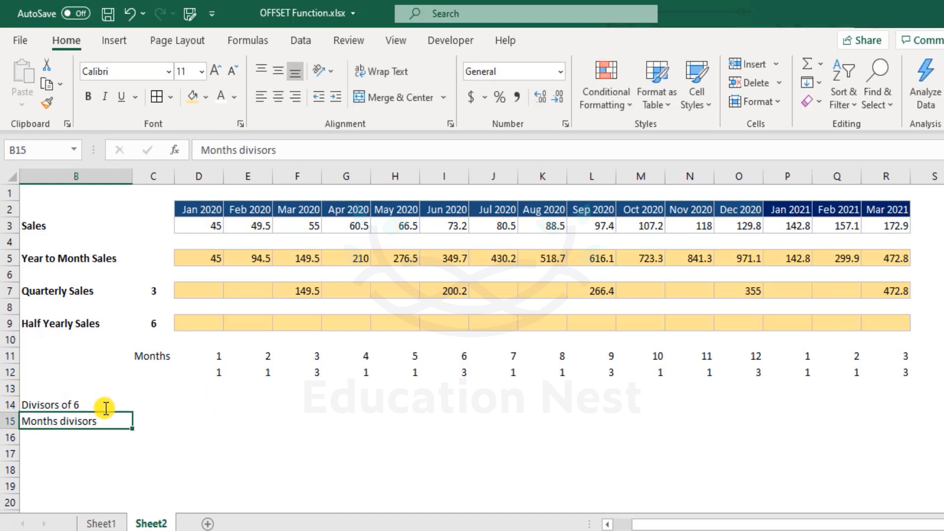
- Change the GCD formula in D12 to use the half-yearly period, as =GCD($C9,MONTH(D2))
key("Up")
key("Up")
key("Up")
key("Right")
key("Right")
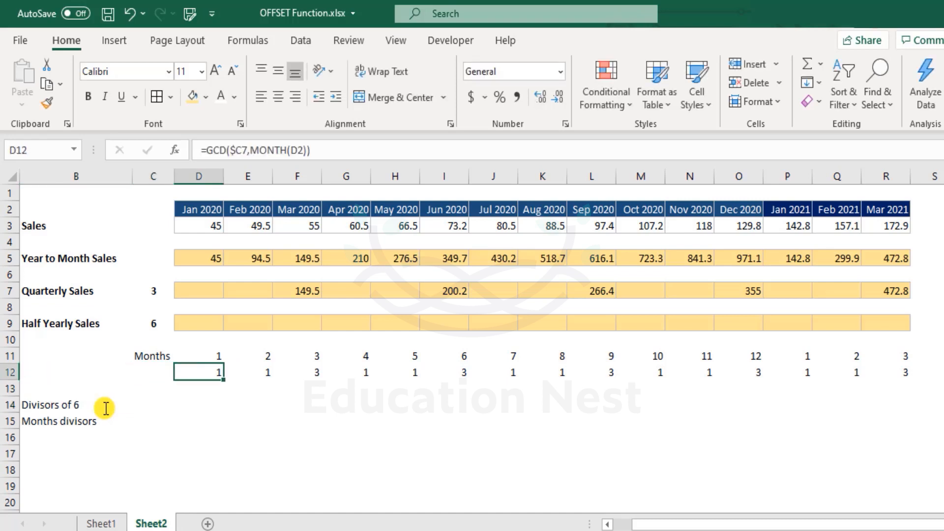
key("ctrl+shift+Right")
key("Left")
key("Right")
key("F2")
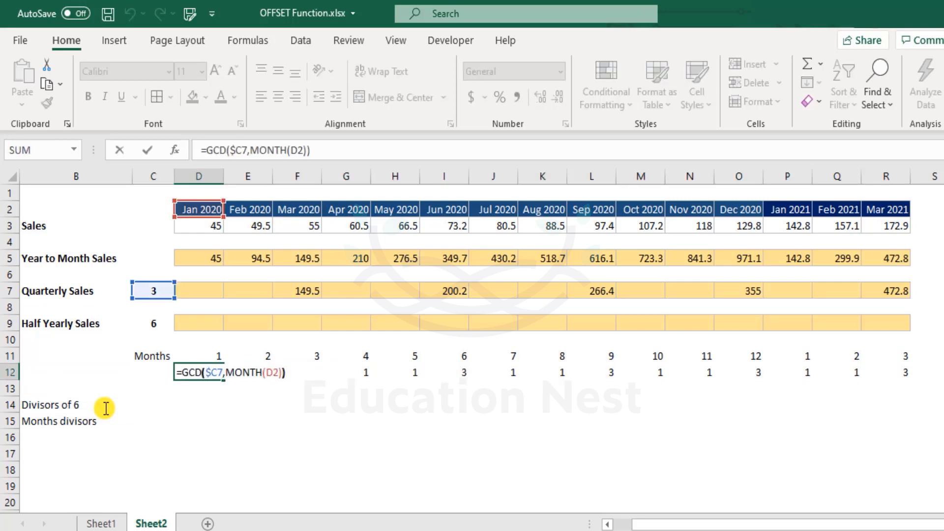
key("Left")
key("Left")
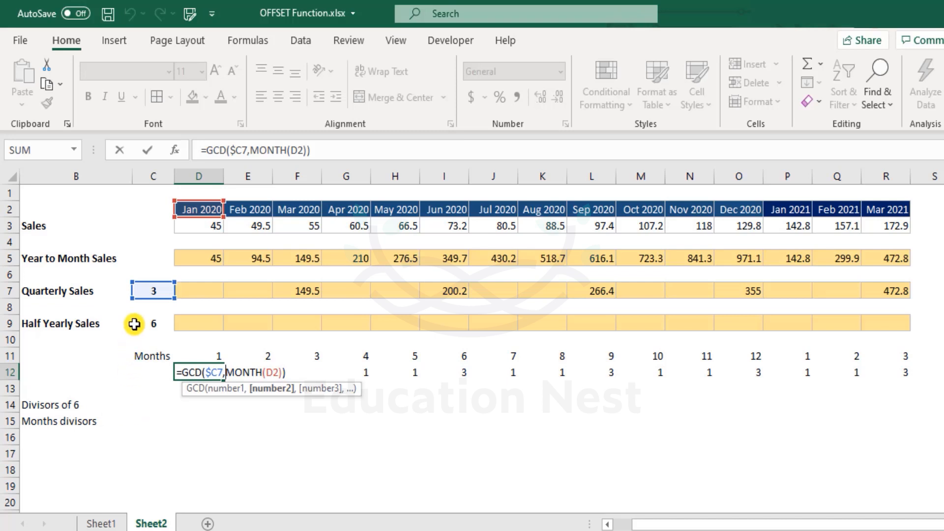
left_click_drag(151, 297, 153, 326)
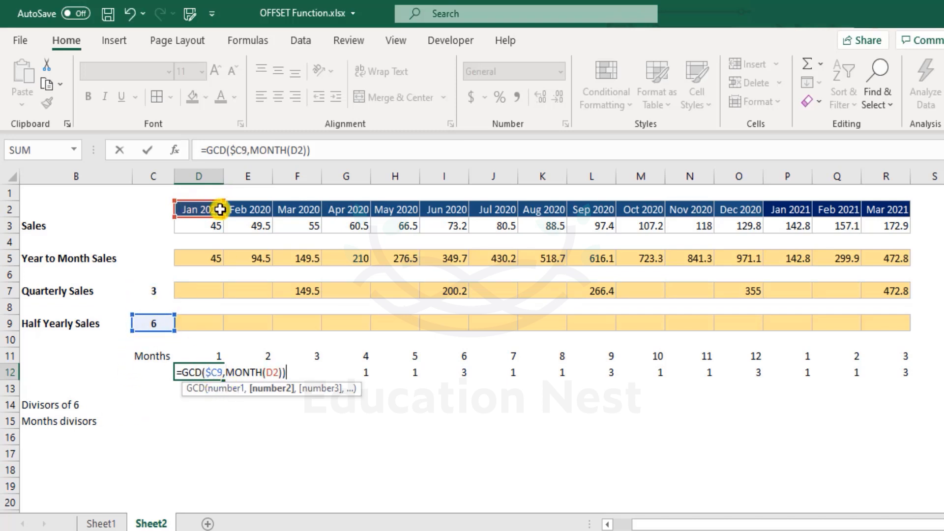
key("Up")
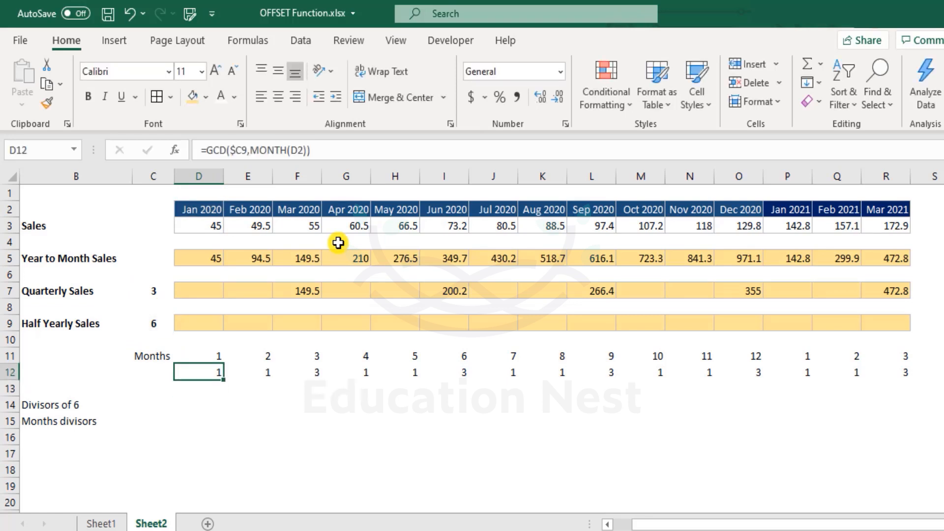
- Fill the half-yearly GCD formula across D12:R12 and check the June and December results
key("ctrl+shift+Right")
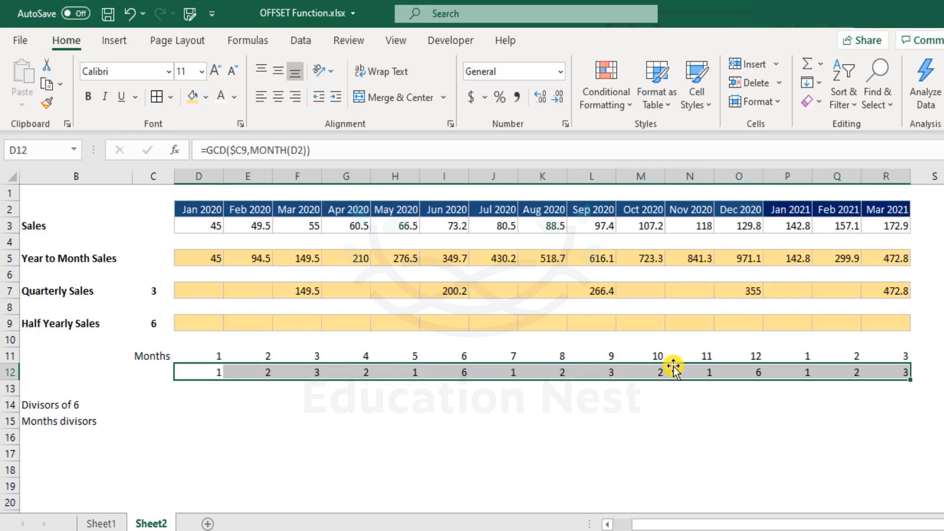
left_click(753, 372)
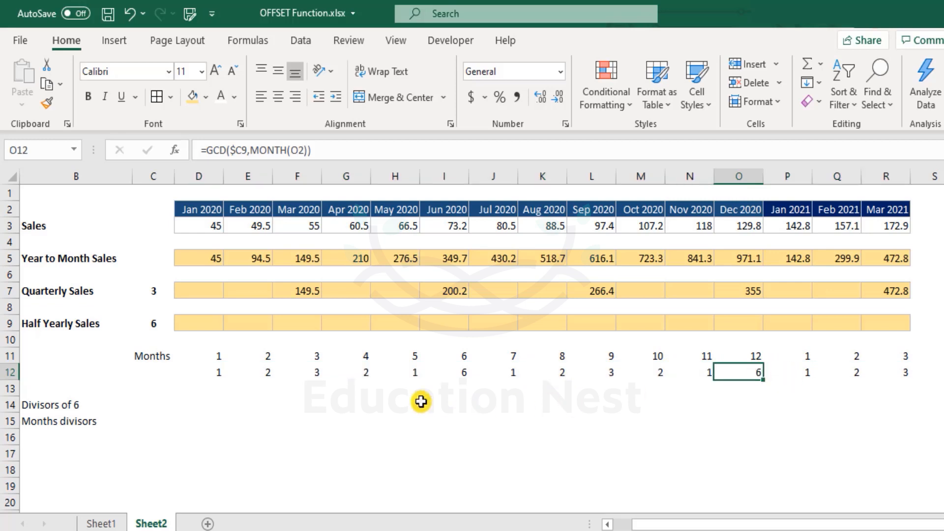
left_click(465, 372)
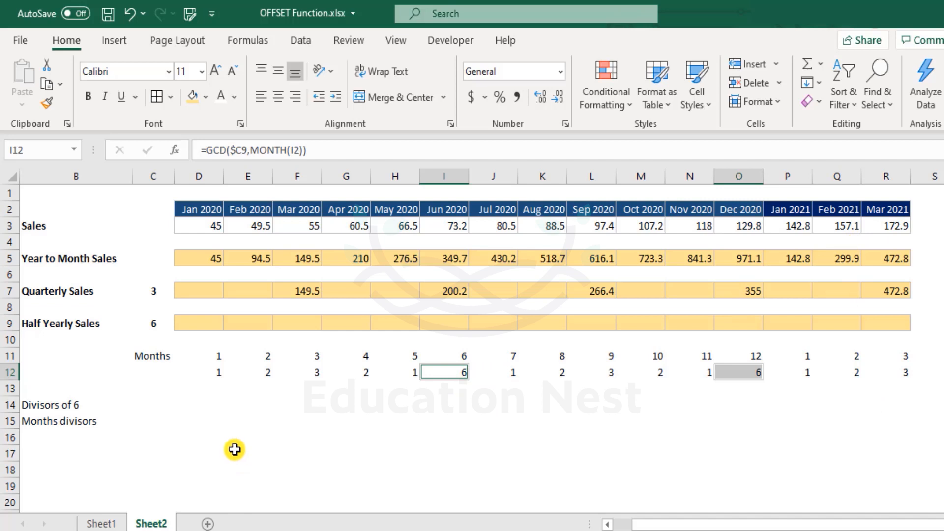
- Enter the divisors of 6 in D14 as 1,2,3,6
left_click(199, 404)
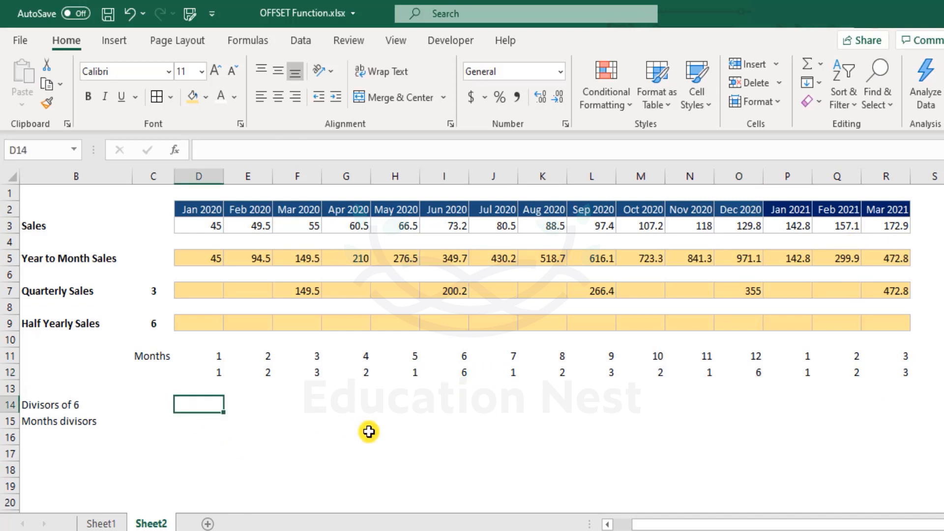
type("1,2,3")
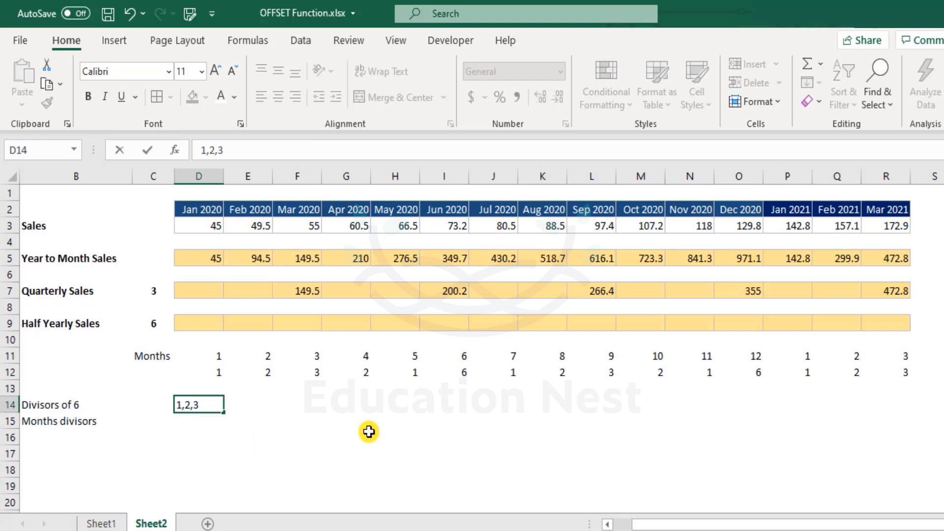
key("Return")
key("Up")
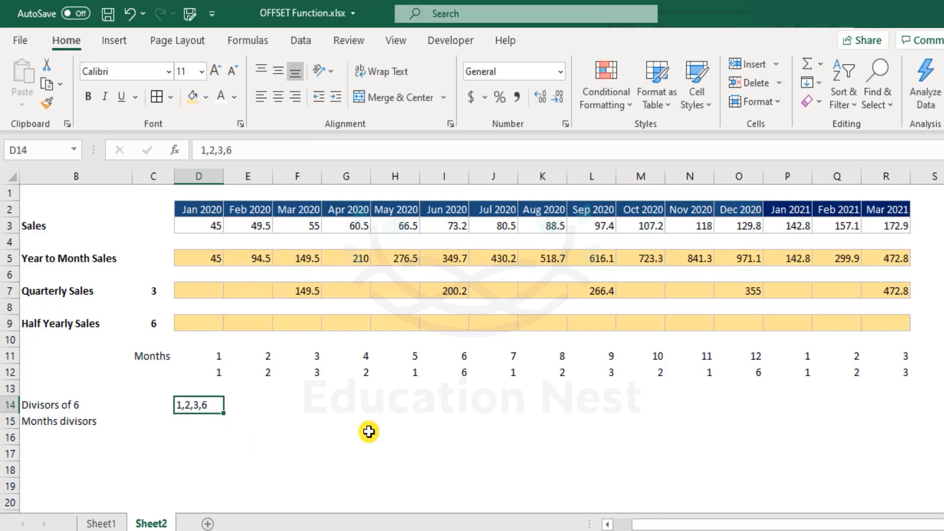
- Fill the divisor list in D14 across the row through R14
key("shift+Right")
key("shift+Right")
key("shift+Right")
key("shift+Right")
key("shift+Right")
key("shift+Right")
key("shift+Right")
key("shift+Right")
key("shift+Right")
key("shift+Right")
key("shift+Right")
key("shift+Right")
key("shift+Right")
key("shift+Right")
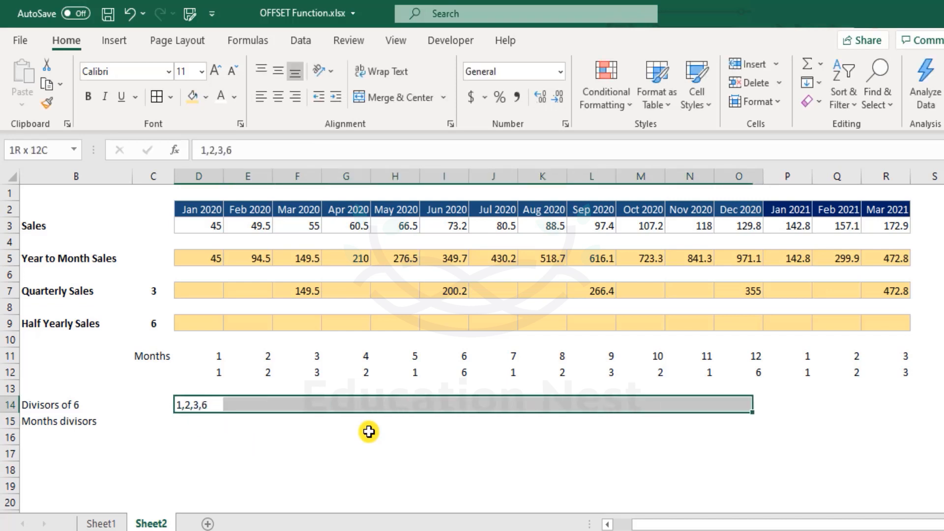
key("ctrl+r")
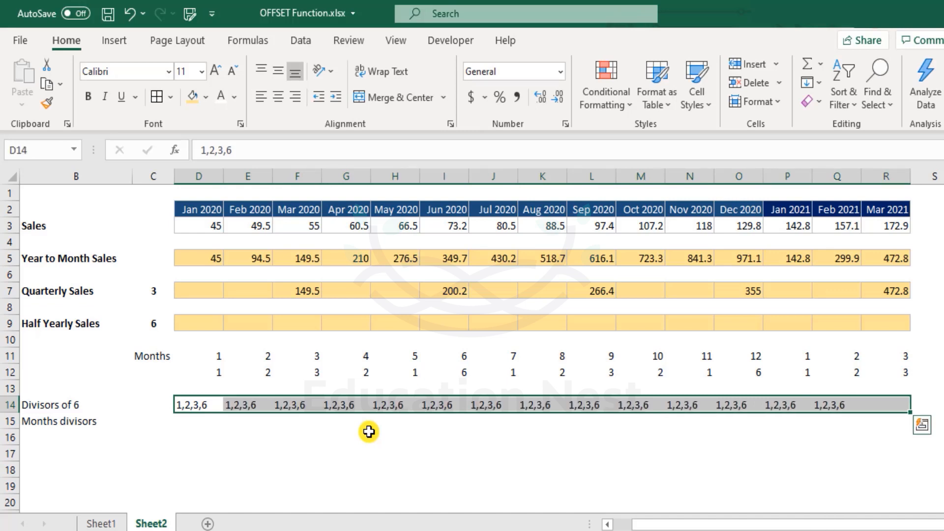
- Enter the month divisors for January to March 2020 in D15:F15 as 1, then 1,2 and 1,3
key("Left")
key("Left")
key("Right")
key("Right")
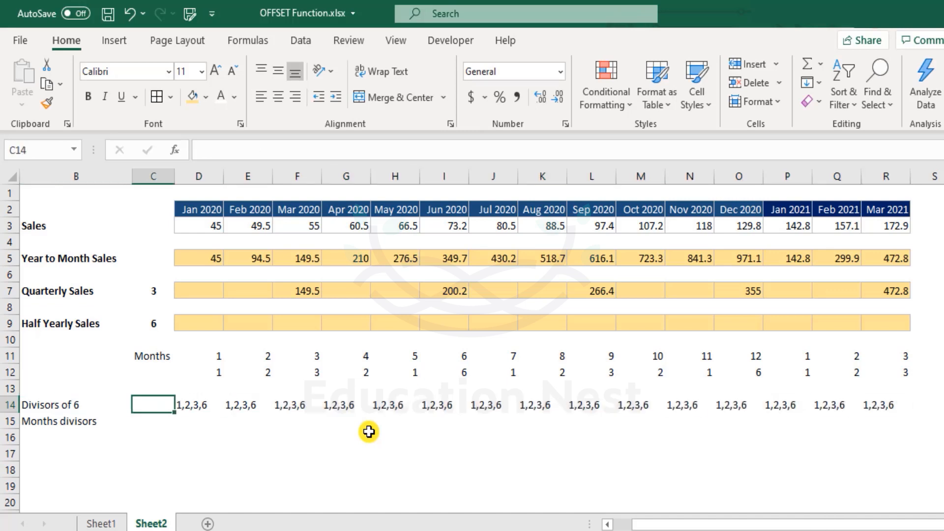
key("Down")
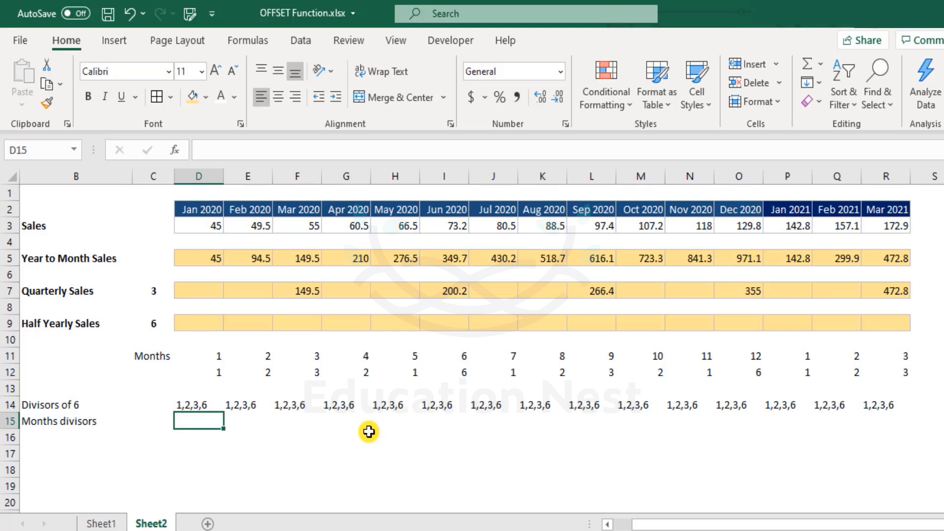
type("1")
key("Tab")
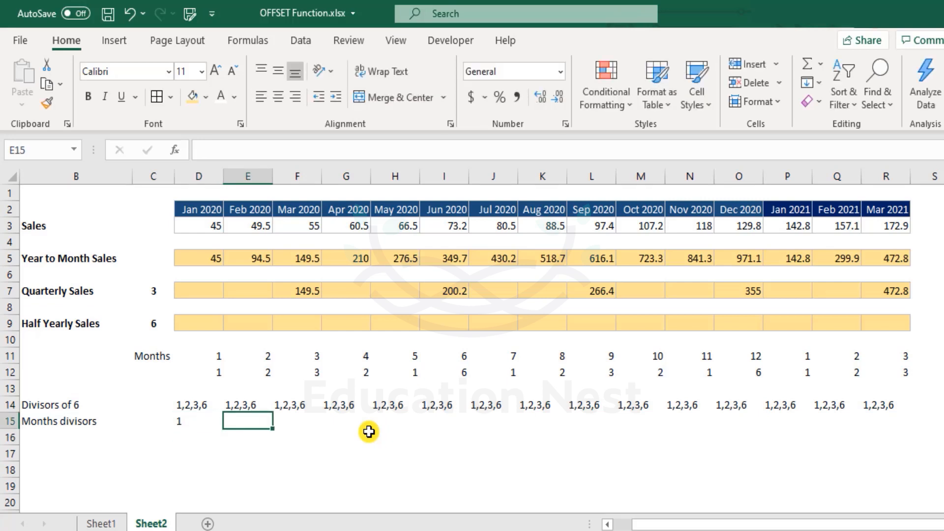
type("1,2")
key("Tab")
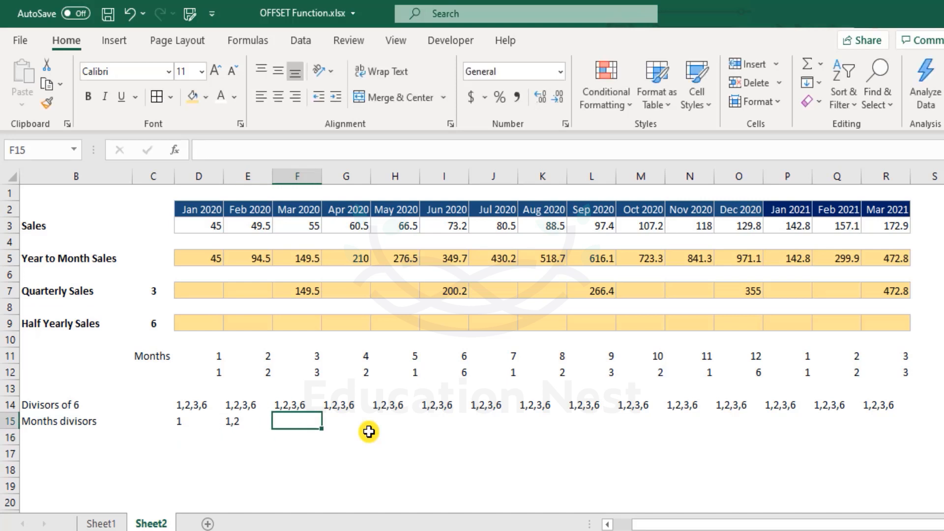
type("1,3")
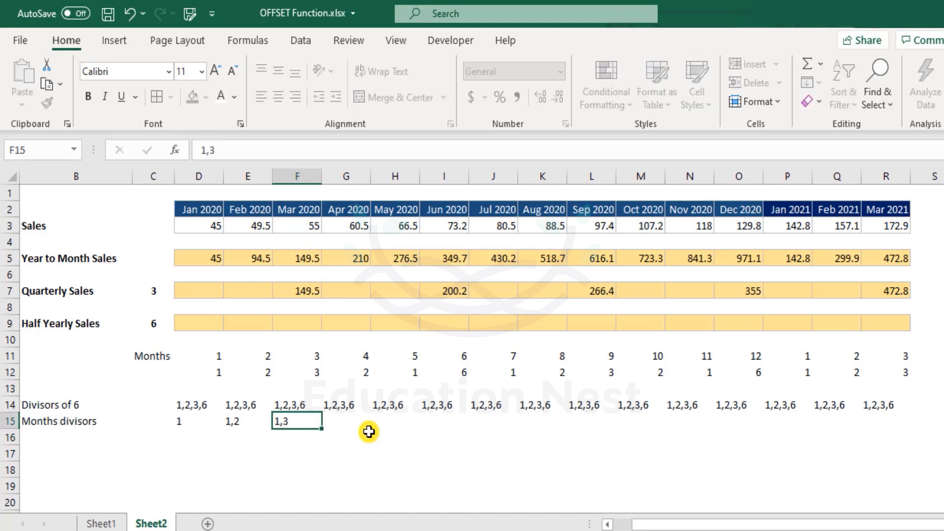
key("Tab")
- Enter the month divisors for April to June 2020 in G15:I15 as 1,2,4, then 1,5 and 1,2,3,6
type("1")
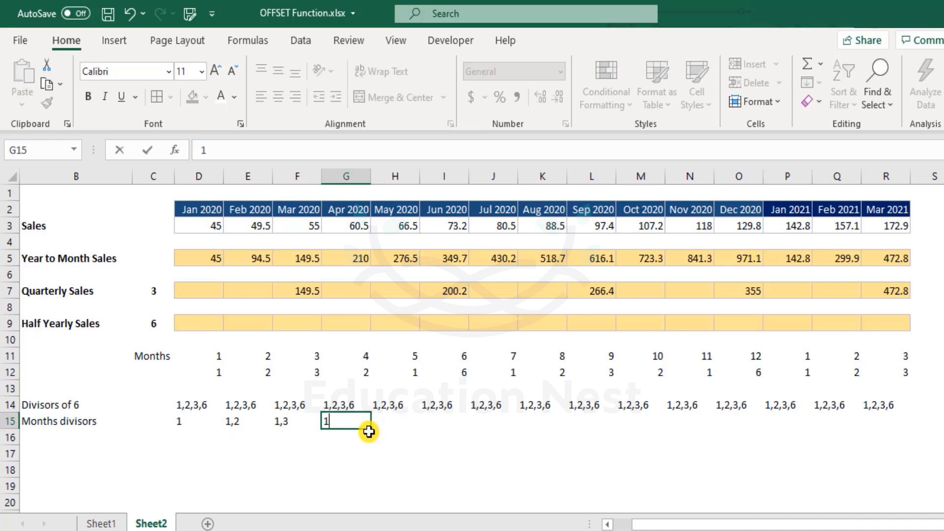
type(",2,4")
key("Tab")
type("1")
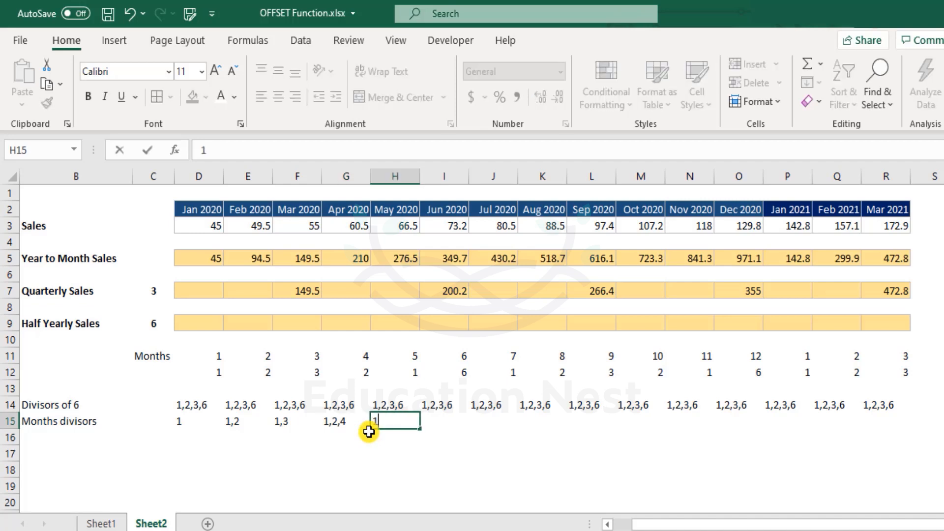
type(",5")
key("Tab")
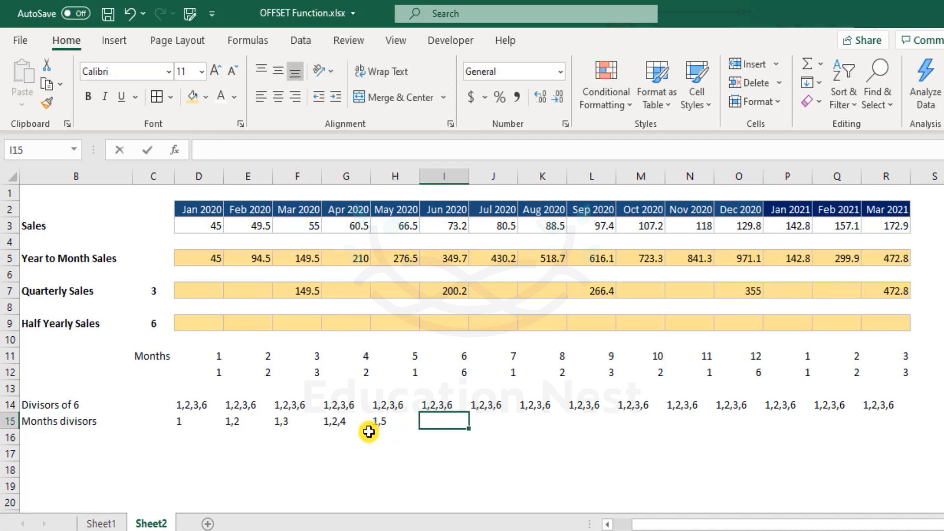
type("1,2,3,6")
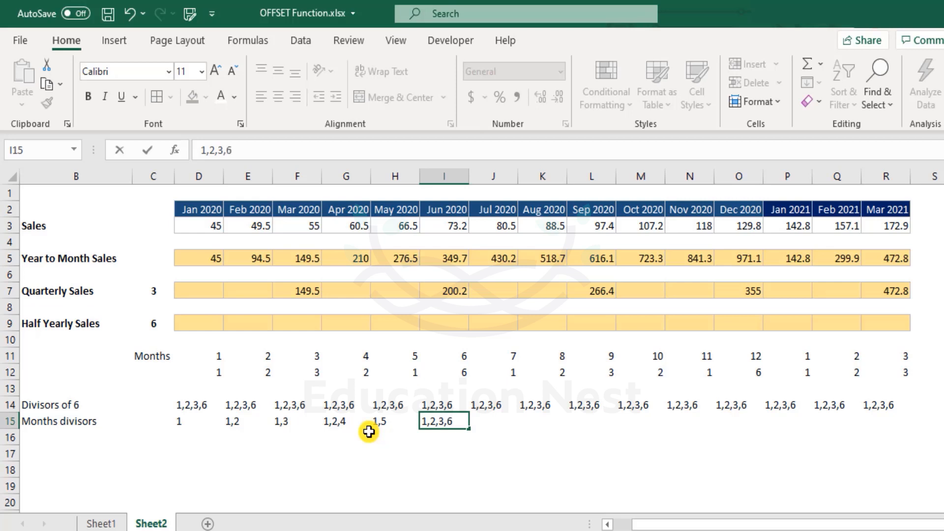
key("Up")
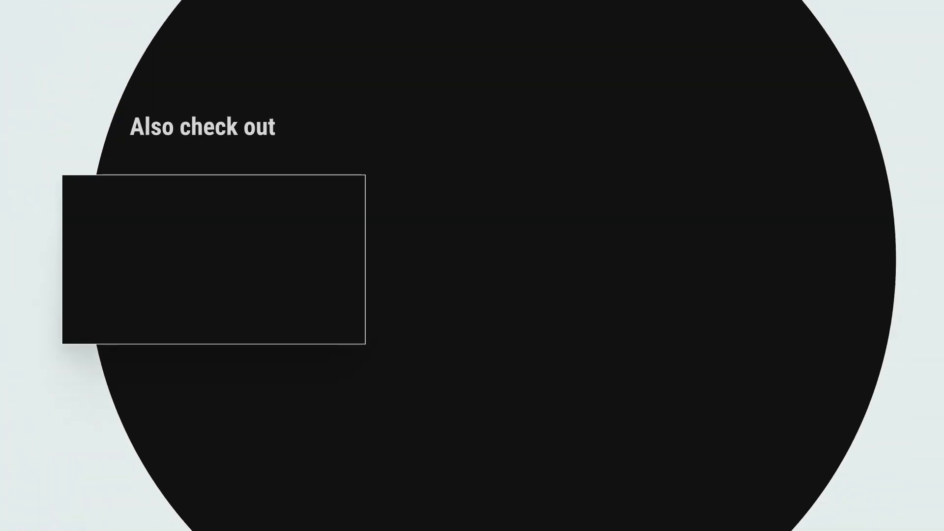